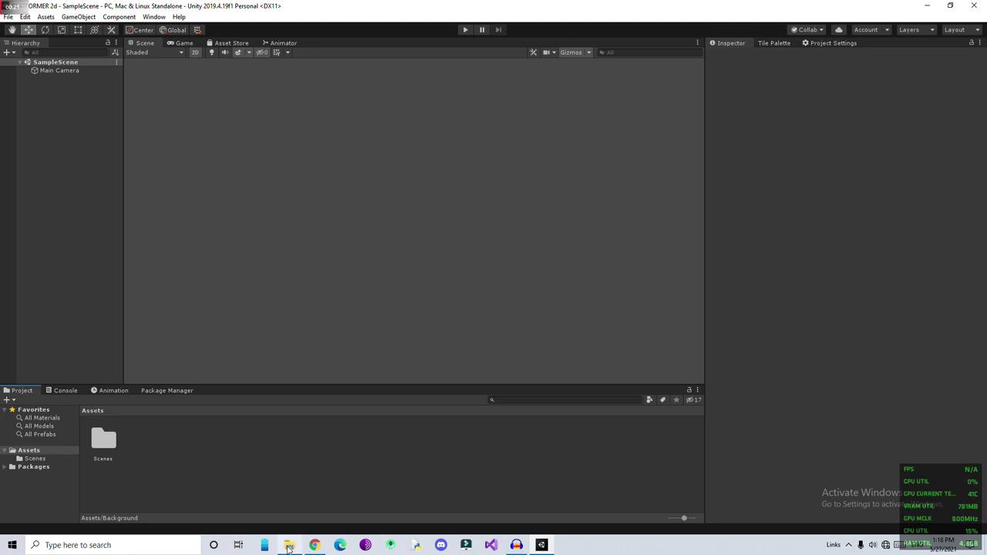
Select Background, Characters and Tiles in the kenney_pixelplatformer window and drag them into Unity's Project Assets
mouse_move(288, 547)
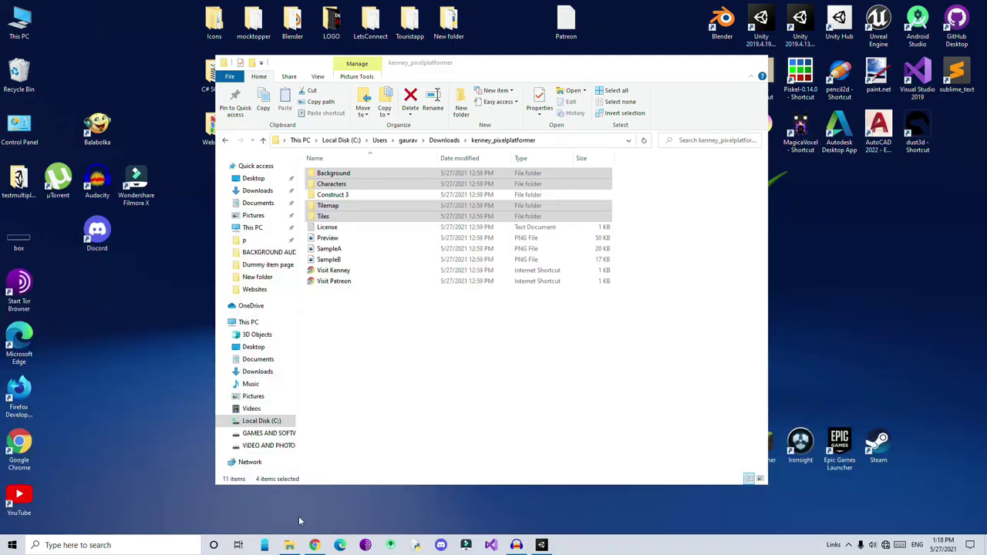
left_click(298, 516)
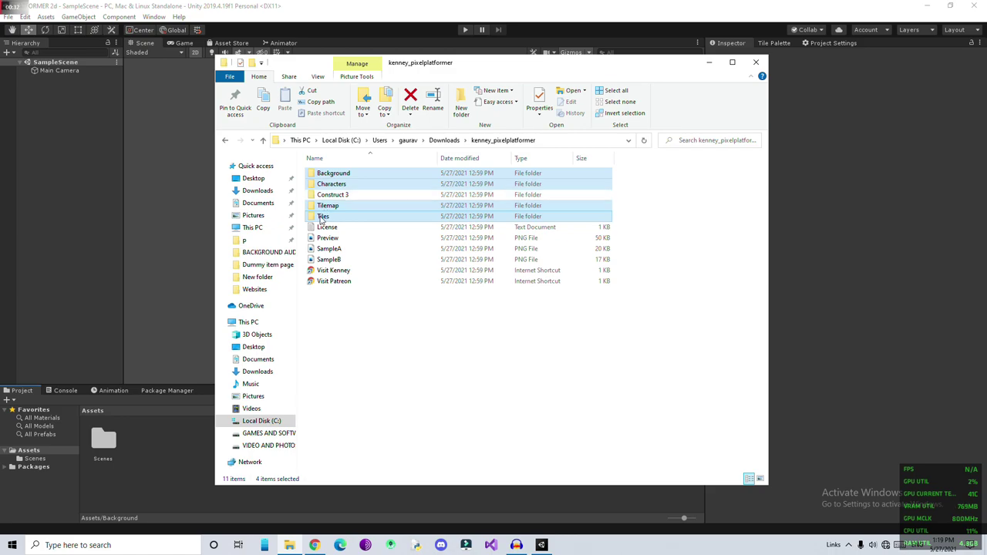
left_click(325, 206)
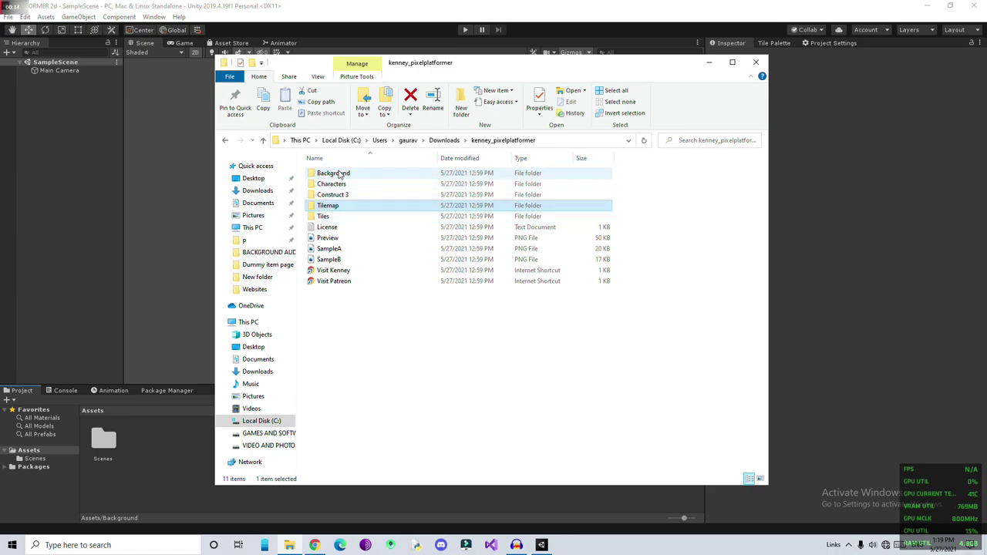
left_click(335, 174)
left_click(339, 184, "ctrl")
left_click(342, 218, "ctrl")
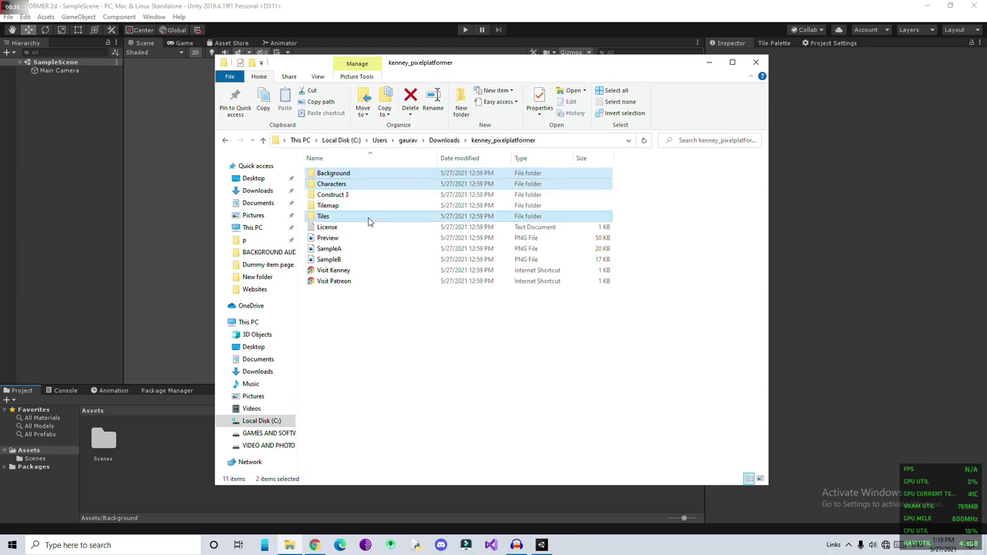
left_click_drag(411, 219, 192, 422)
left_click_drag(183, 456, 164, 439)
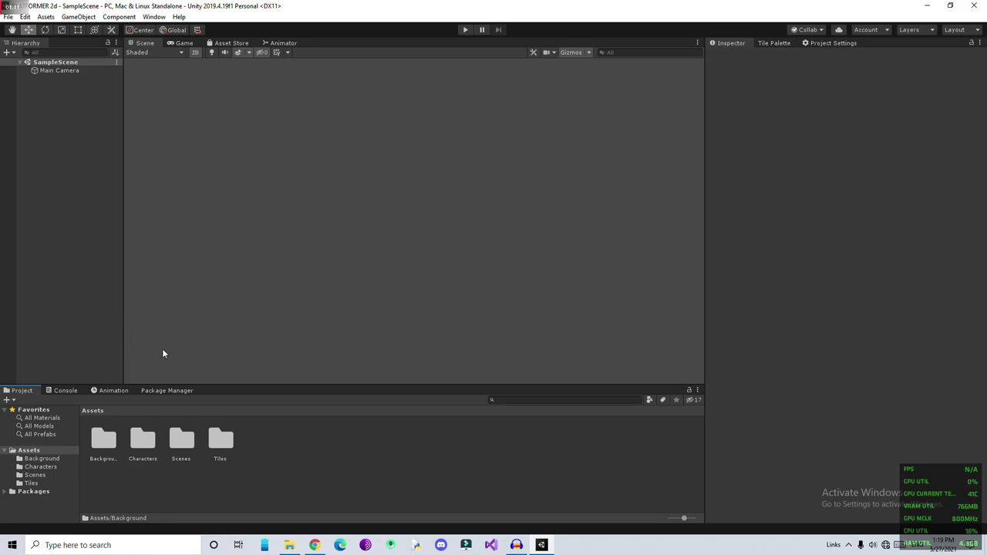
After the import finishes, inspect the Main Camera's settings and then deselect it
left_click(61, 71)
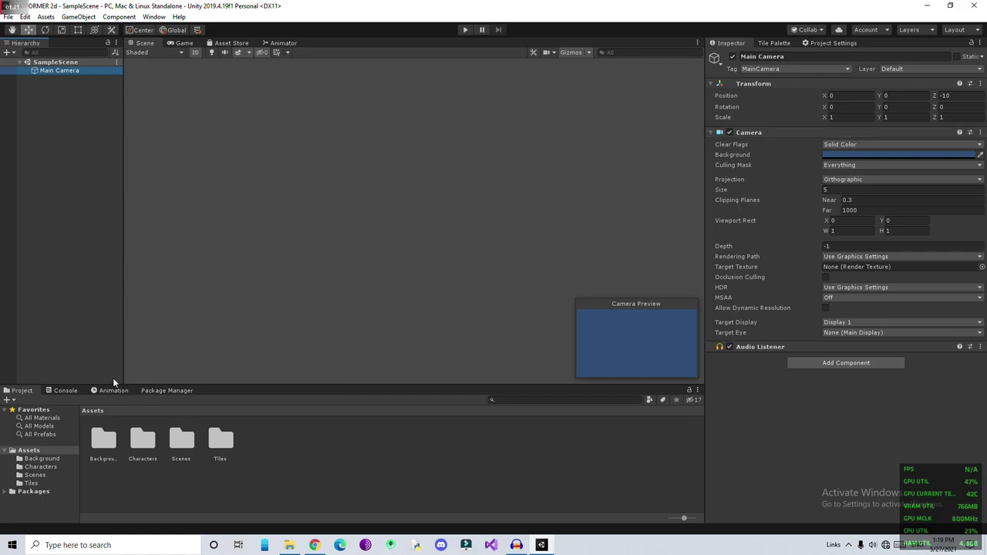
left_click(88, 279)
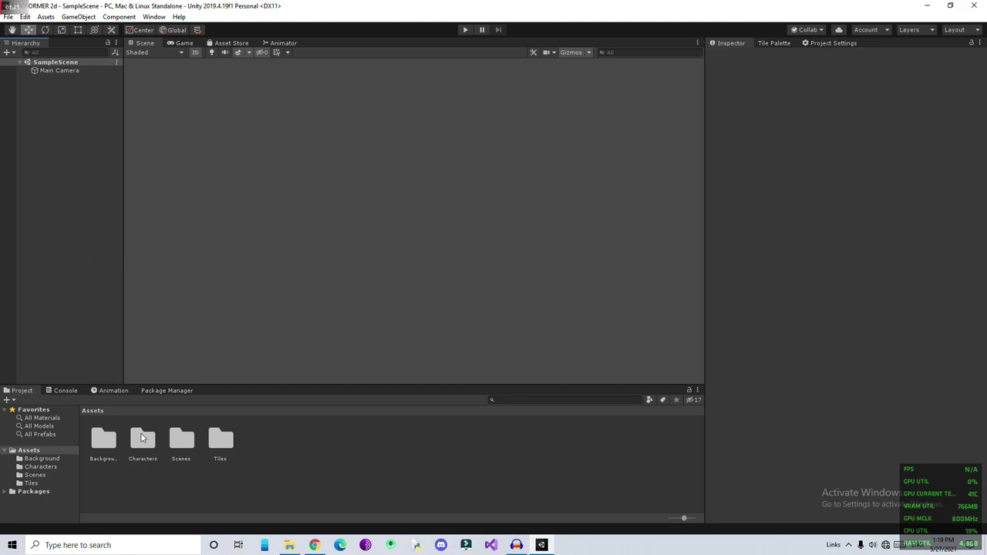
Drag character_0000 from Assets/Characters into the scene Hierarchy
double_click(142, 461)
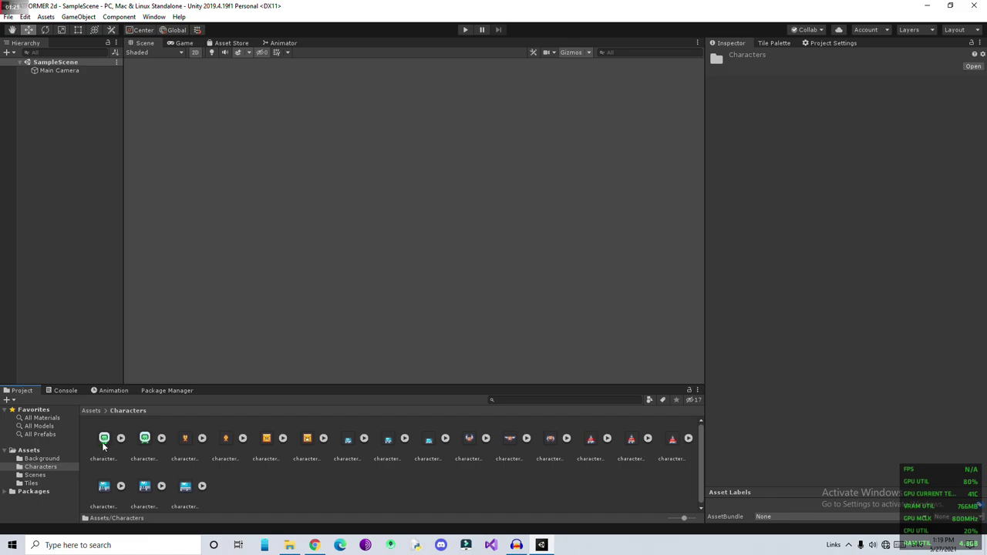
left_click_drag(104, 445, 81, 225)
left_click_drag(85, 183, 65, 189)
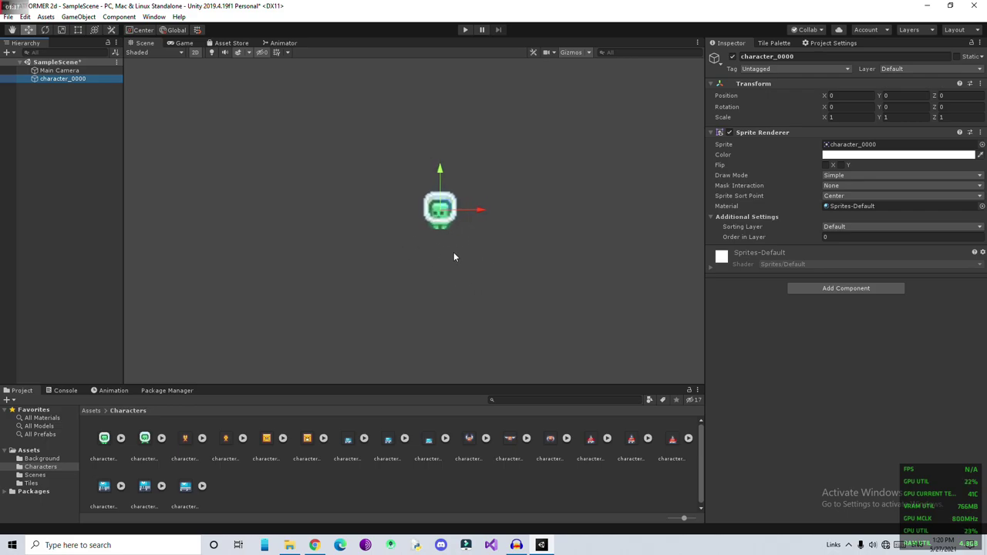
Set character_0000's import Pixels Per Unit to 16 and apply it
double_click(849, 145)
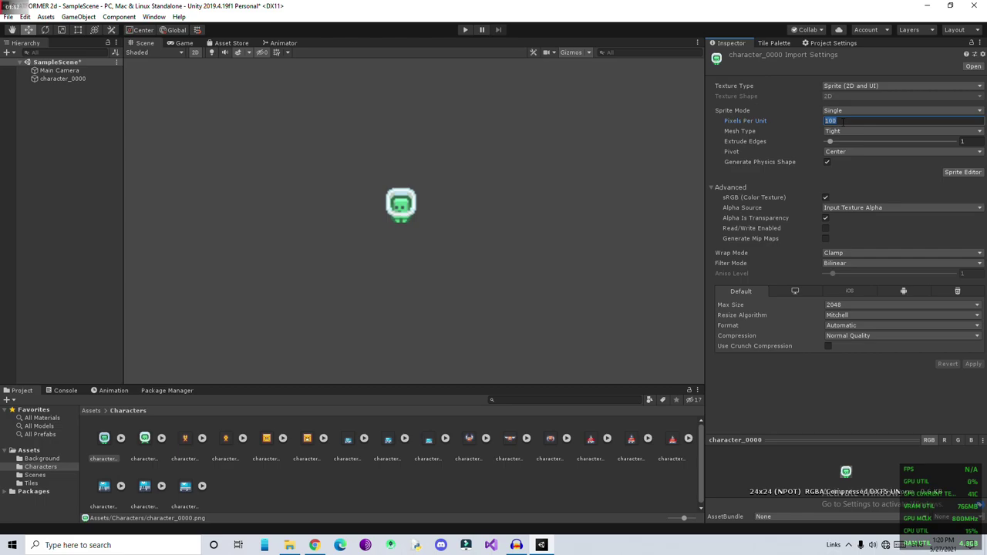
type("16")
left_click(973, 364)
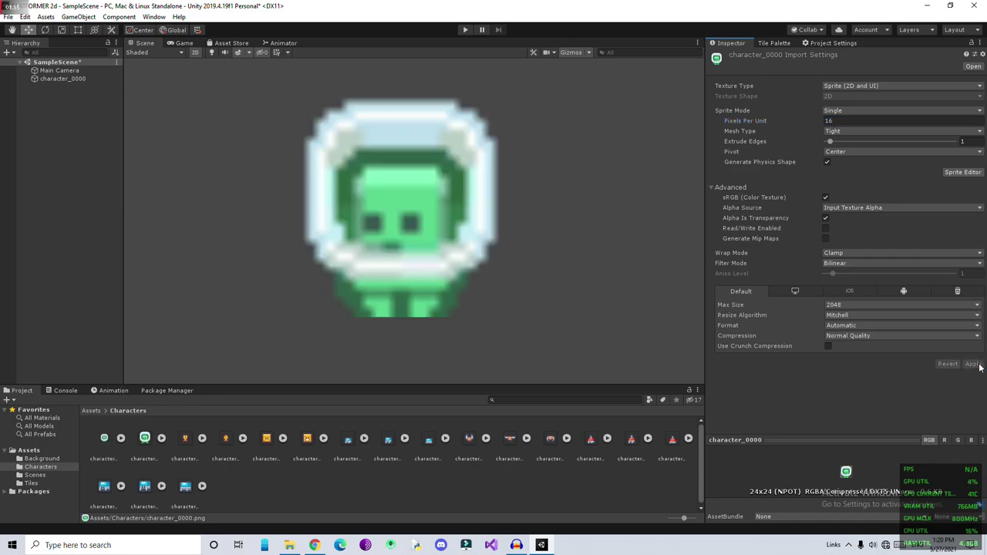
scroll(258, 91, "down", 3)
Switch character_0000's Filter Mode to Point (no filter) and compare the Game and Scene views
left_click(184, 42)
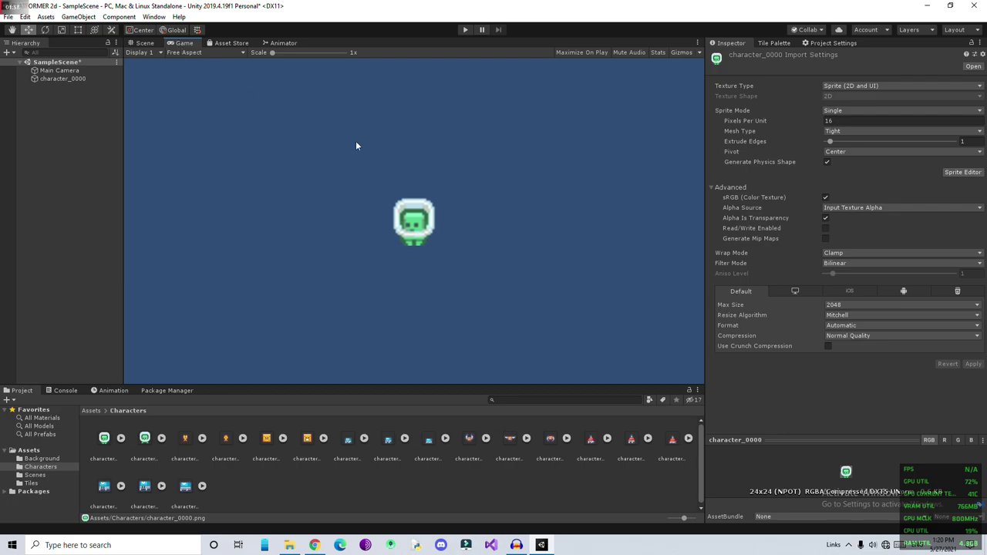
left_click(144, 43)
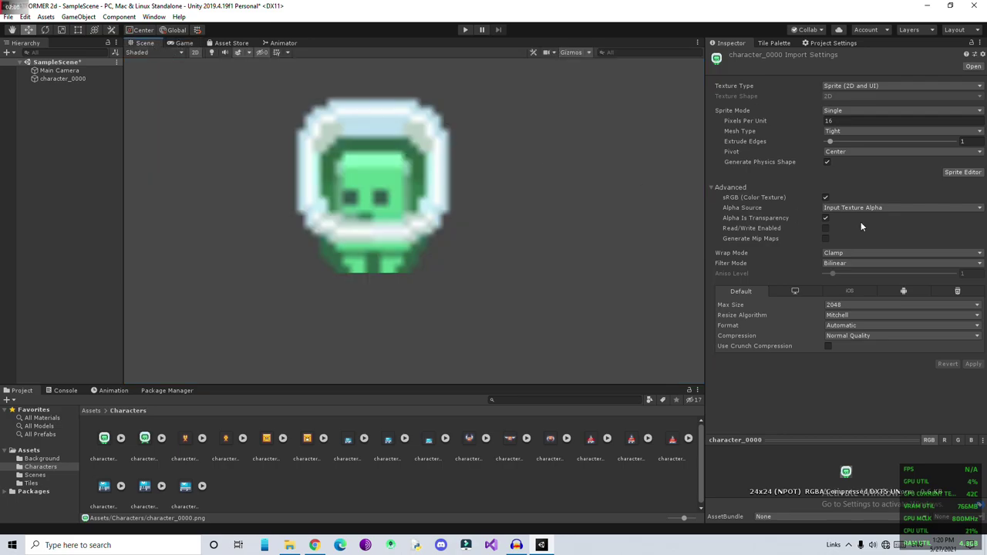
left_click(840, 263)
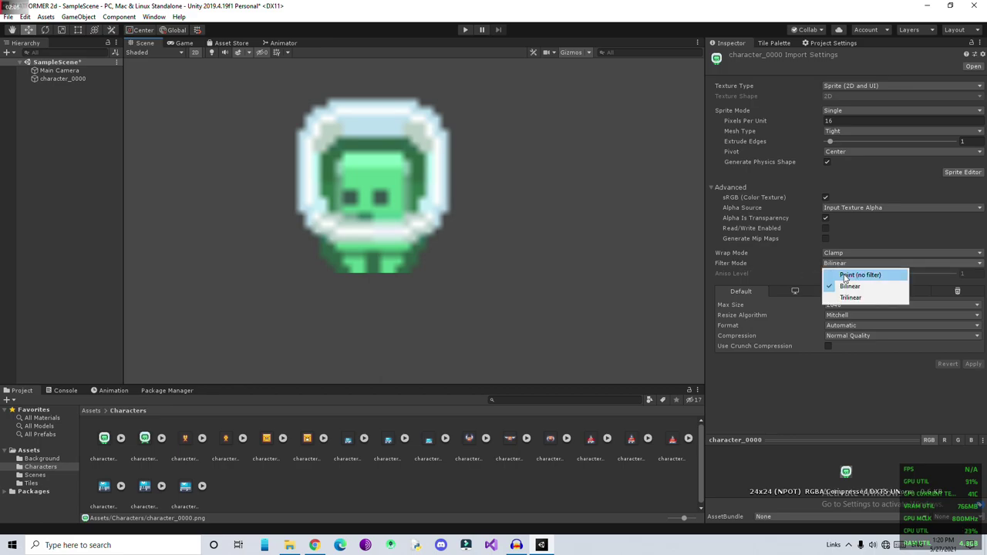
left_click(859, 276)
left_click(974, 366)
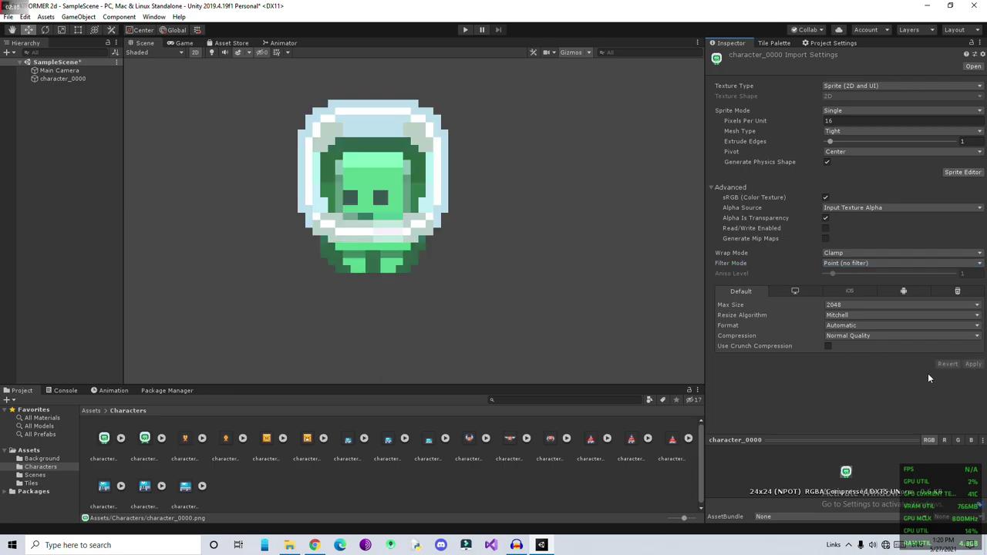
left_click(185, 43)
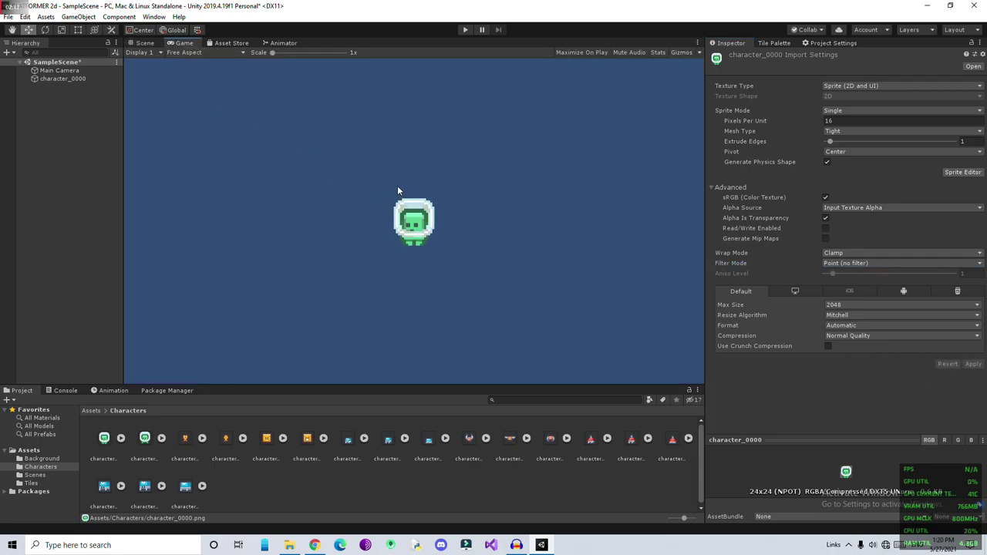
left_click(151, 43)
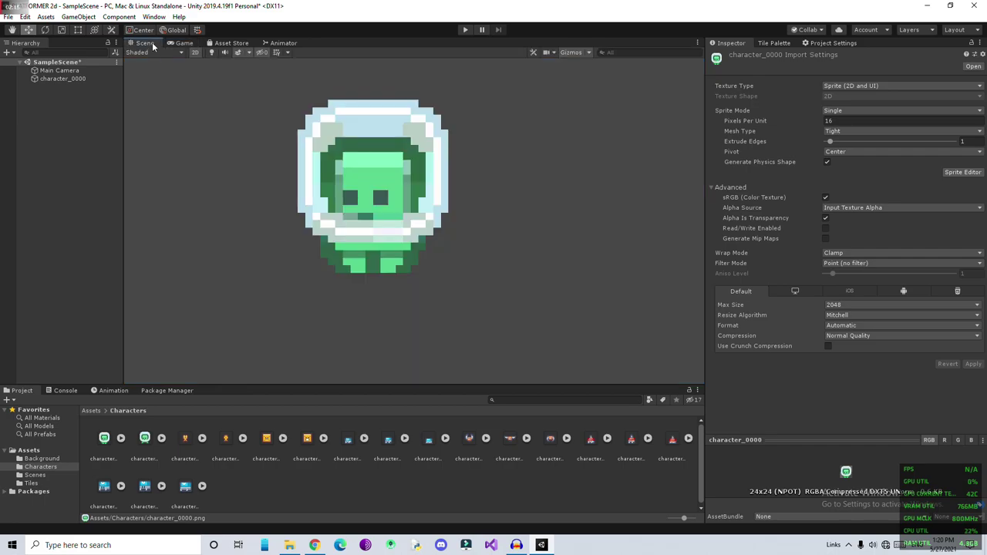
Set all 17 character textures to 16 PPU and Point filtering, then test-drag character_0001 and the yellow box character
left_click(139, 444)
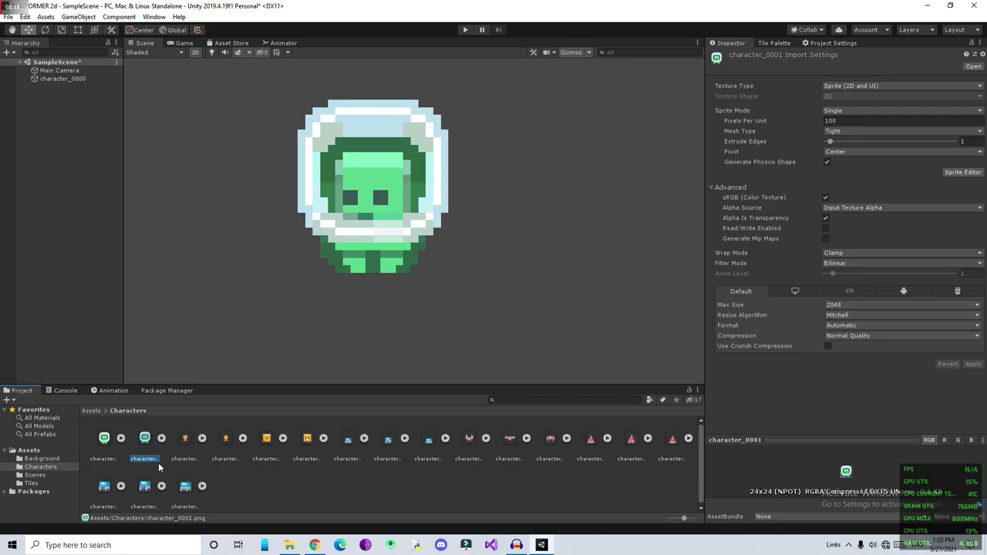
left_click(179, 491, "shift")
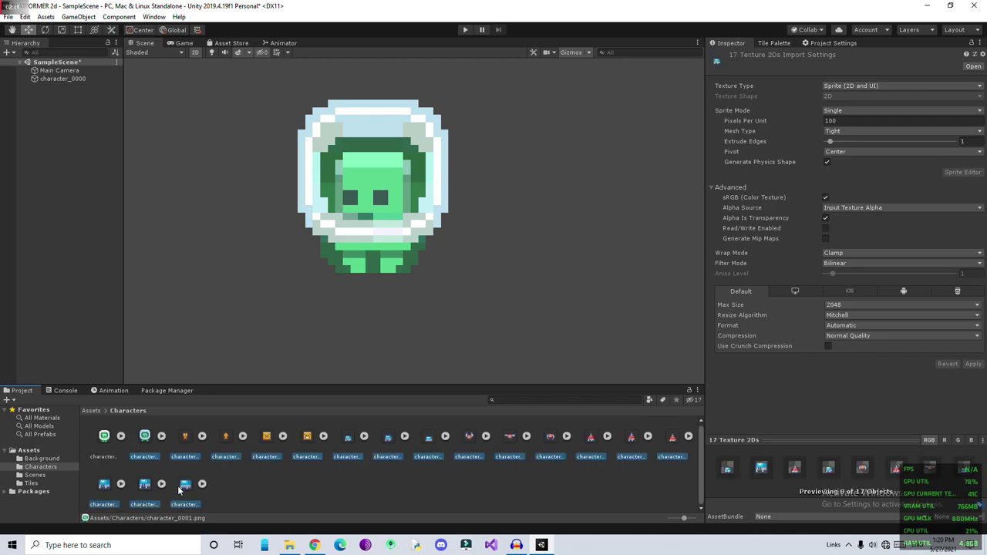
left_click(827, 121)
type("16")
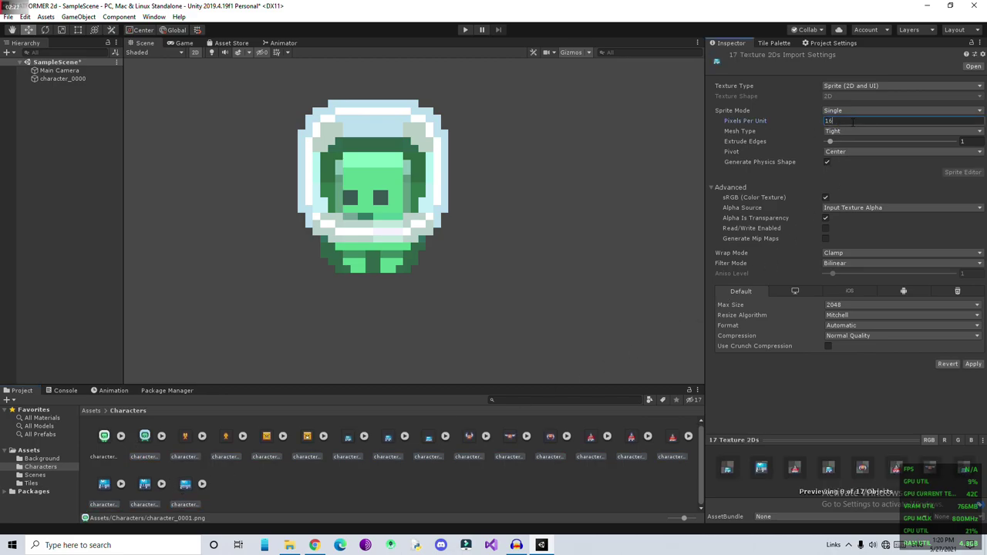
left_click(873, 264)
left_click(858, 258)
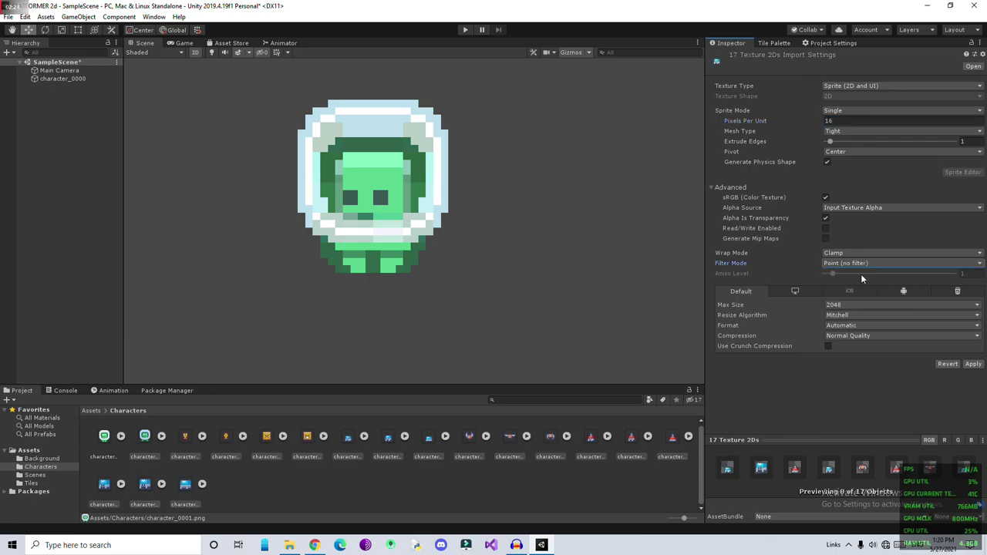
left_click(975, 363)
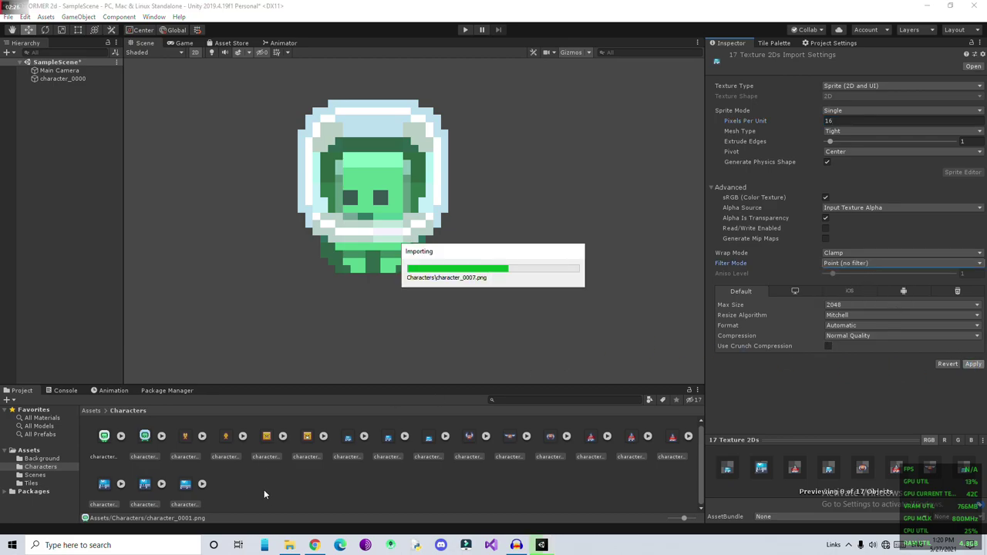
left_click_drag(150, 442, 389, 495)
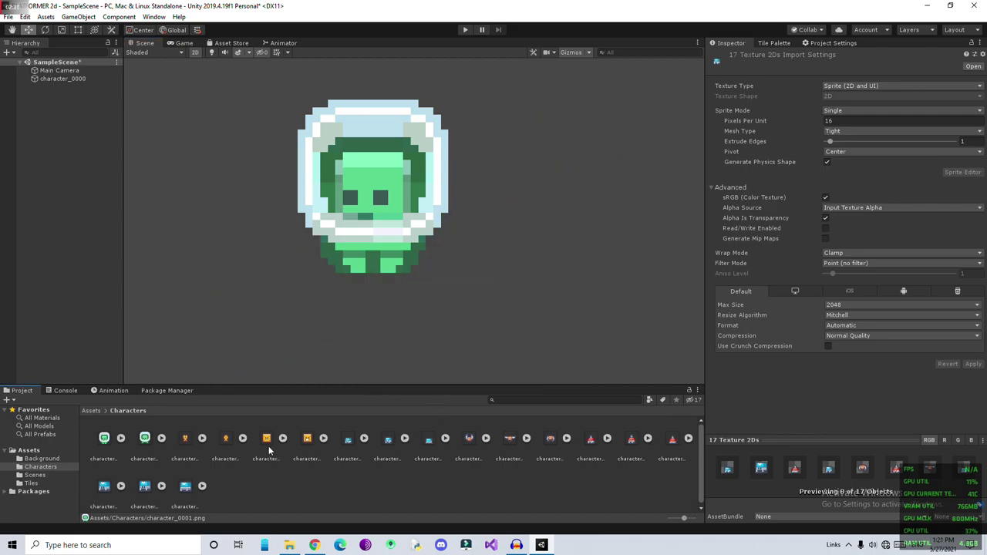
left_click_drag(267, 440, 437, 482)
Open Assets/Tiles and select all 180 tile textures
left_click(93, 411)
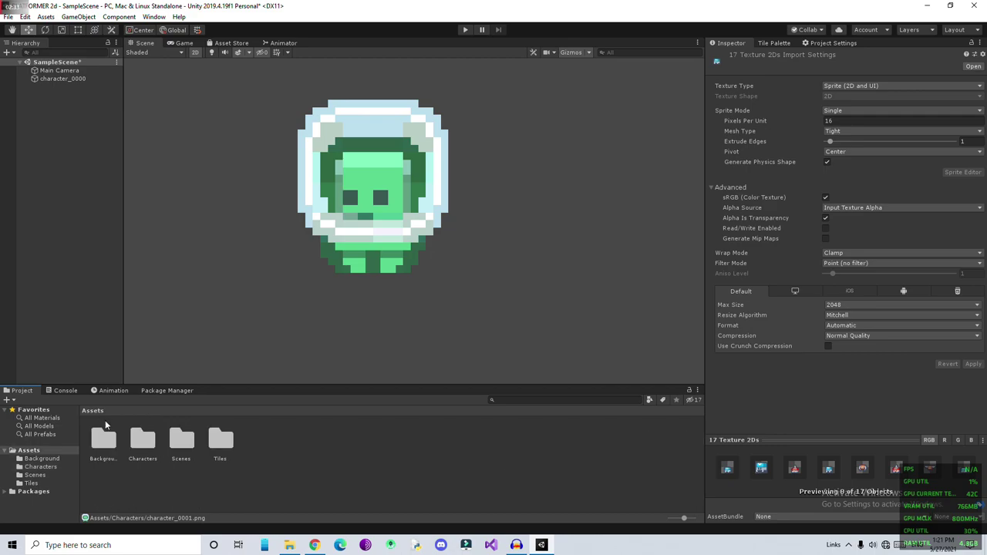
double_click(221, 444)
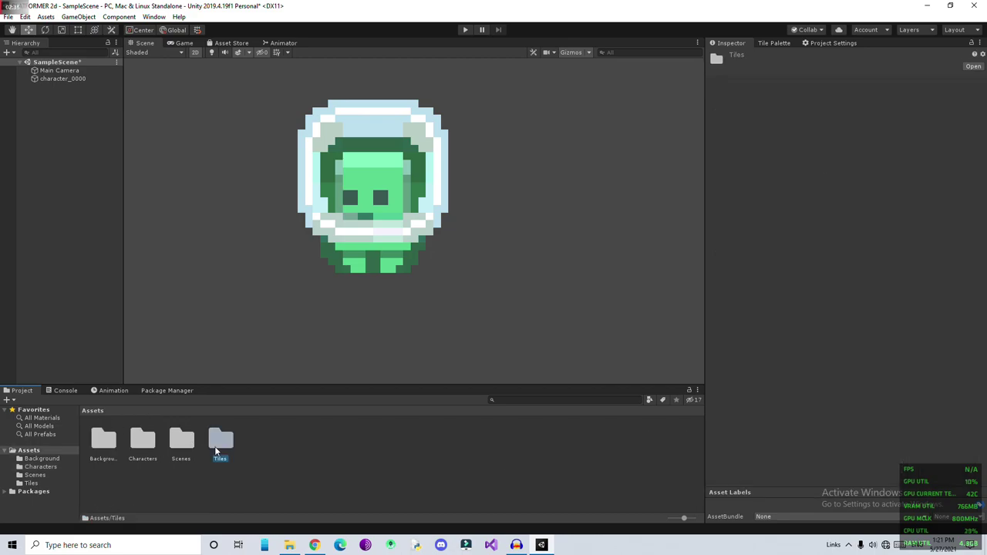
left_click(105, 440)
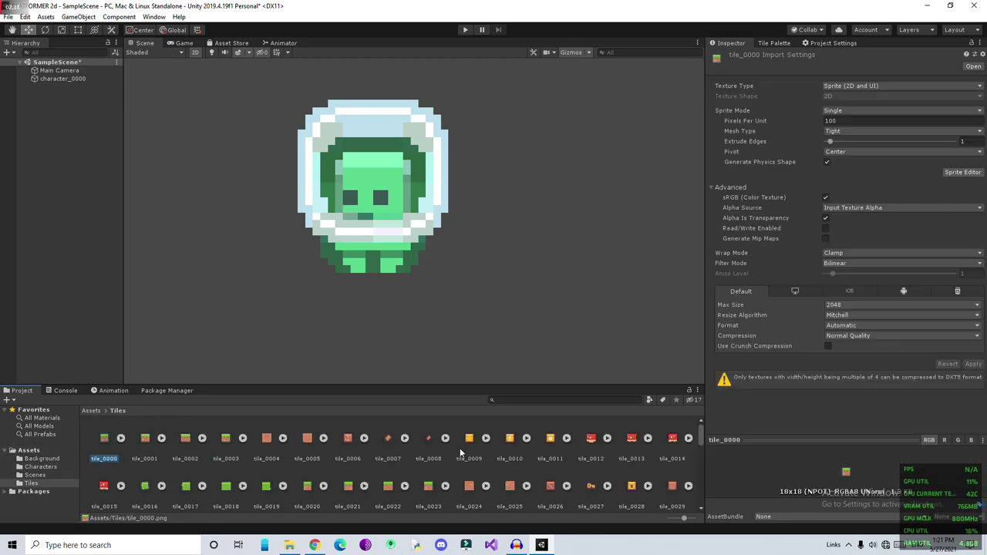
scroll(510, 457, "down", 10)
left_click(673, 484, "shift")
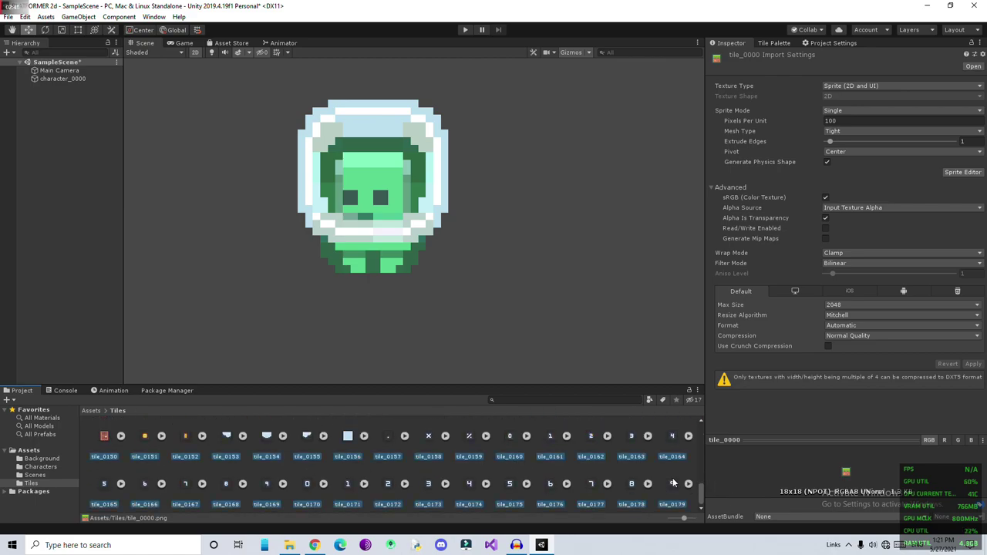
Set the selected tiles to 16 Pixels Per Unit with Point (no filter) and apply
left_click(838, 120)
type("16")
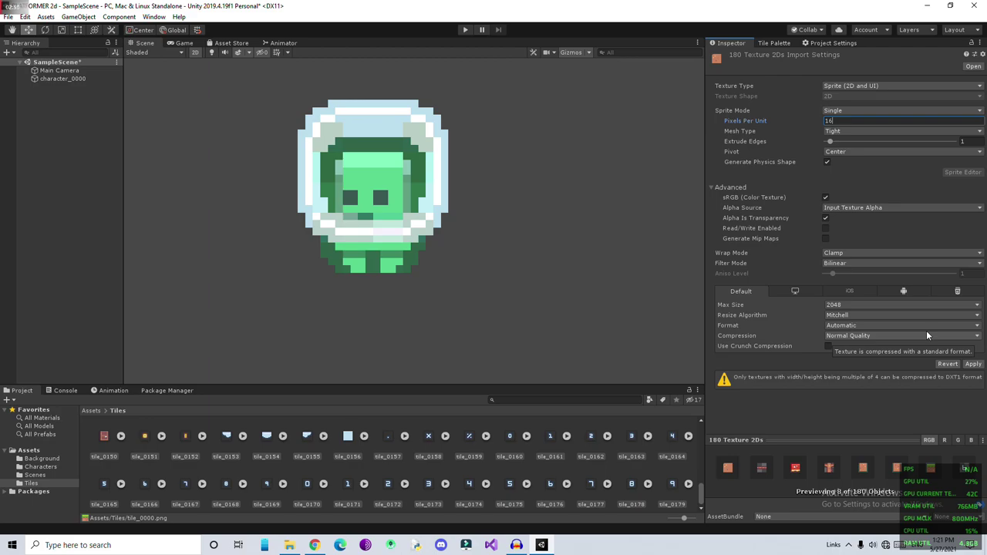
left_click(858, 263)
left_click(858, 273)
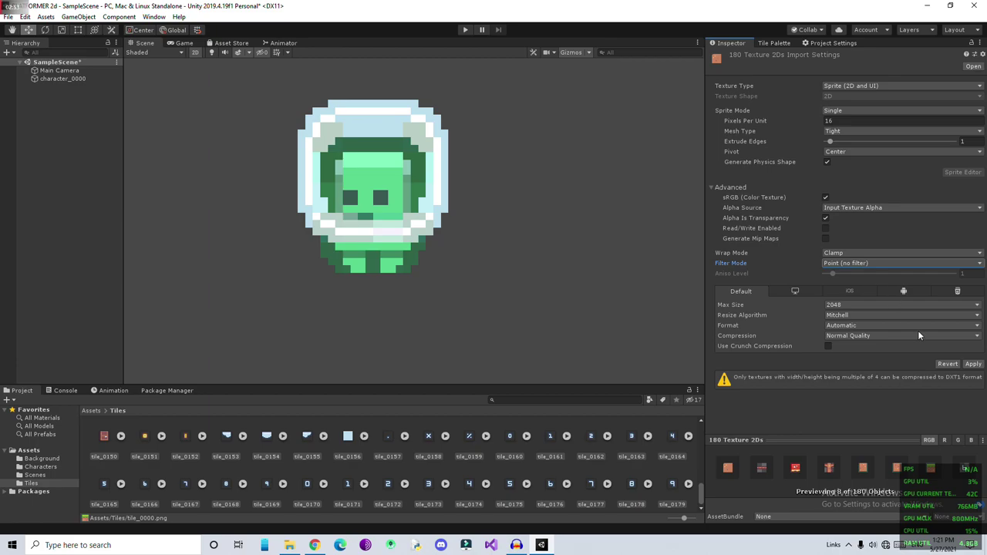
left_click(974, 365)
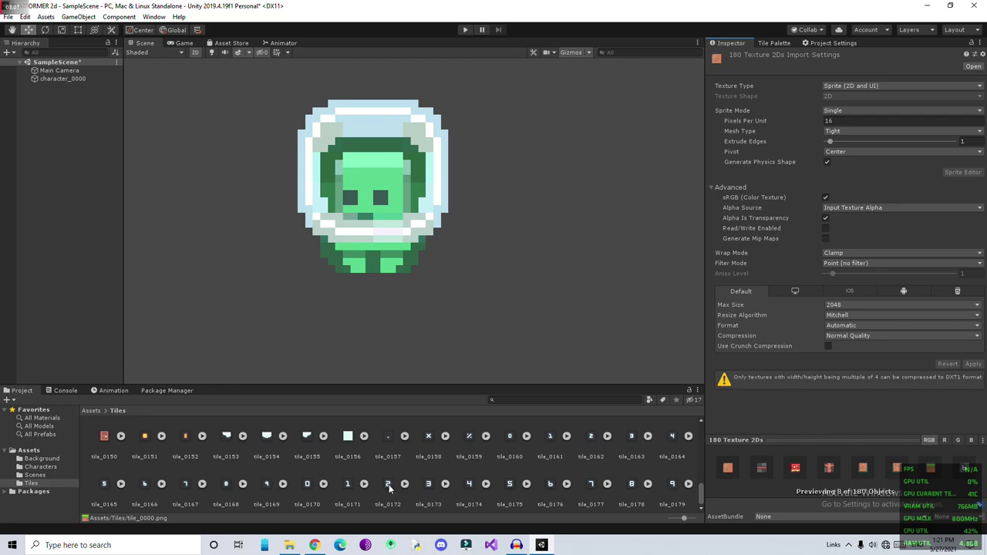
scroll(390, 488, "up", 10)
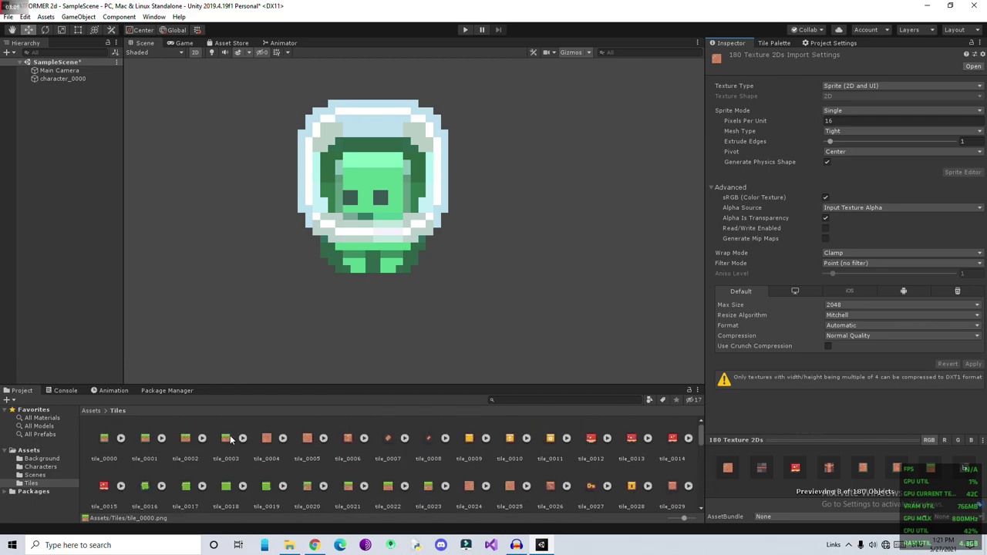
left_click_drag(230, 439, 363, 442)
left_click_drag(116, 488, 234, 310)
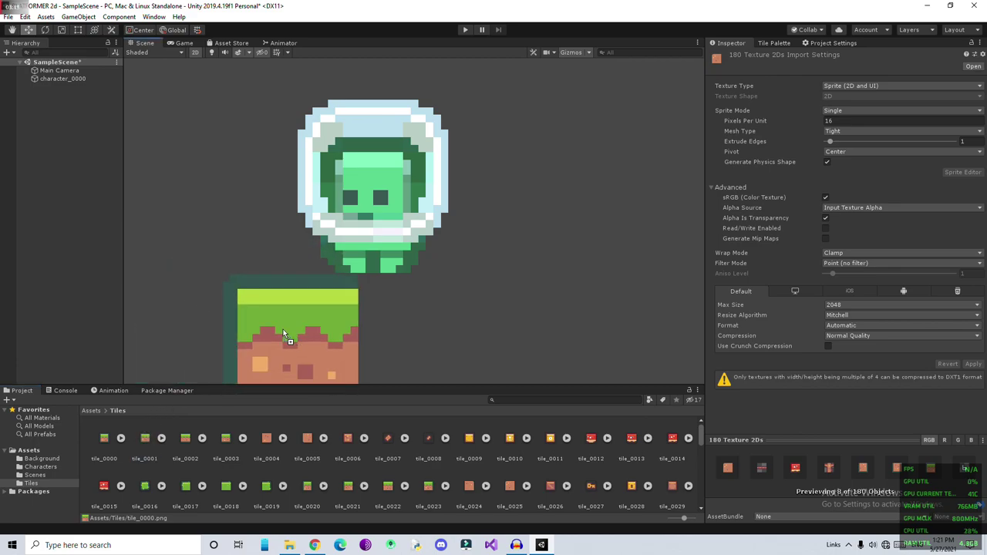
left_click_drag(284, 335, 63, 115)
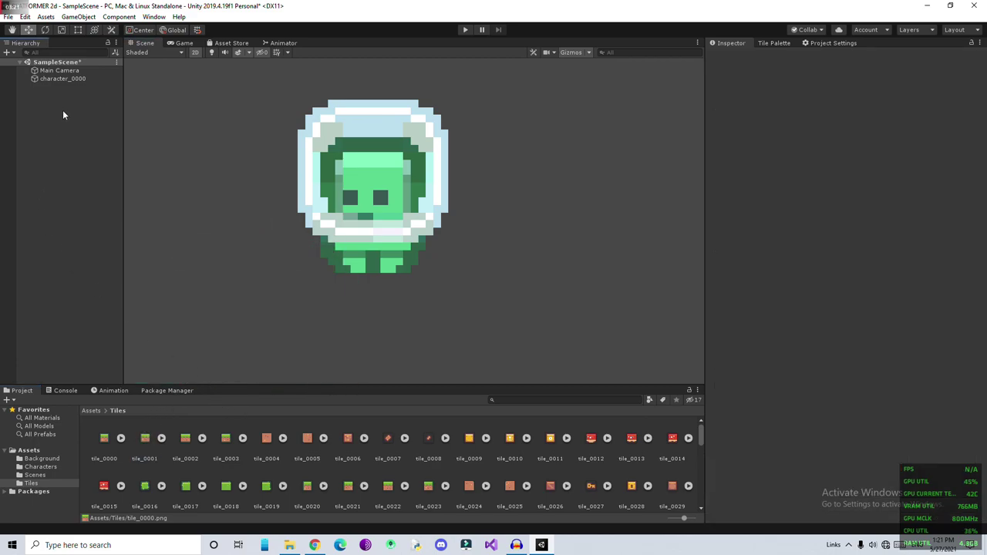
Select character_0000, try a pink-red Sprite Renderer tint, then reset the colour to white
left_click(60, 78)
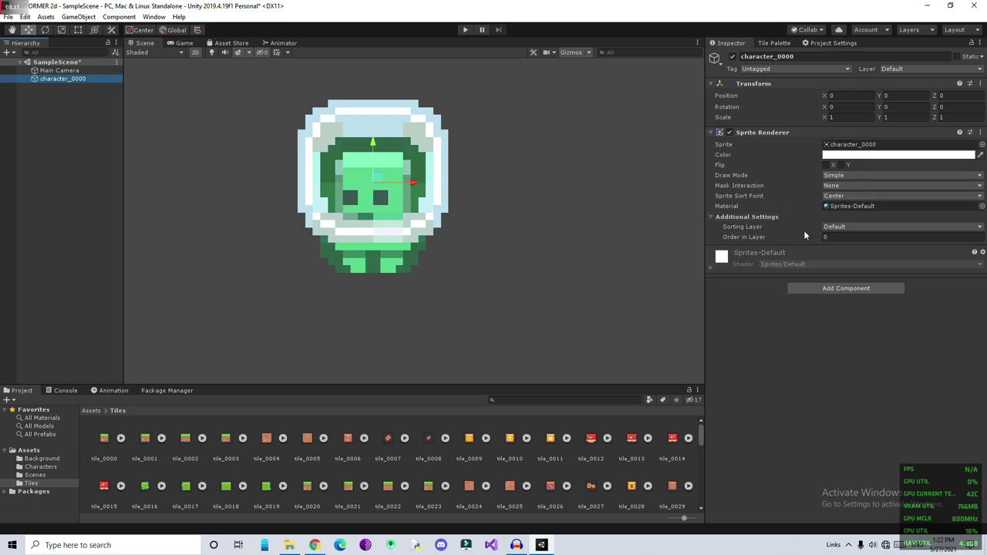
left_click(898, 154)
left_click_drag(83, 104, 42, 81)
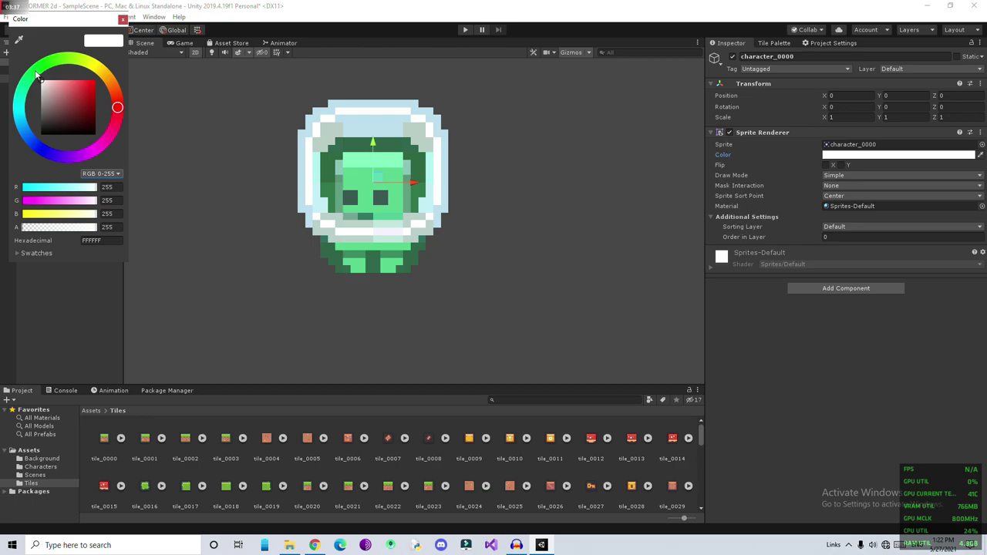
left_click(122, 19)
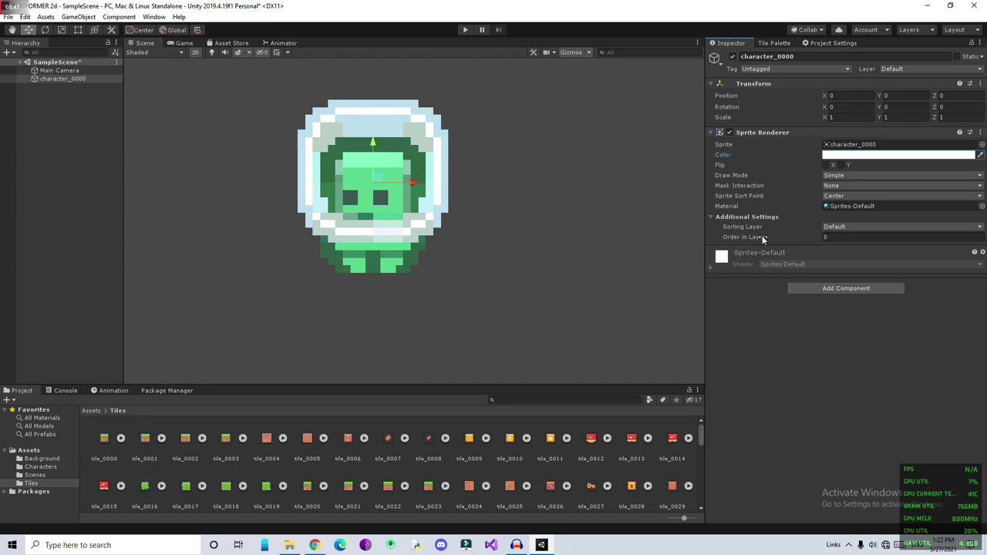
Add a Rigidbody 2D to character_0000 and play-test the scene to watch it fall
left_click(815, 290)
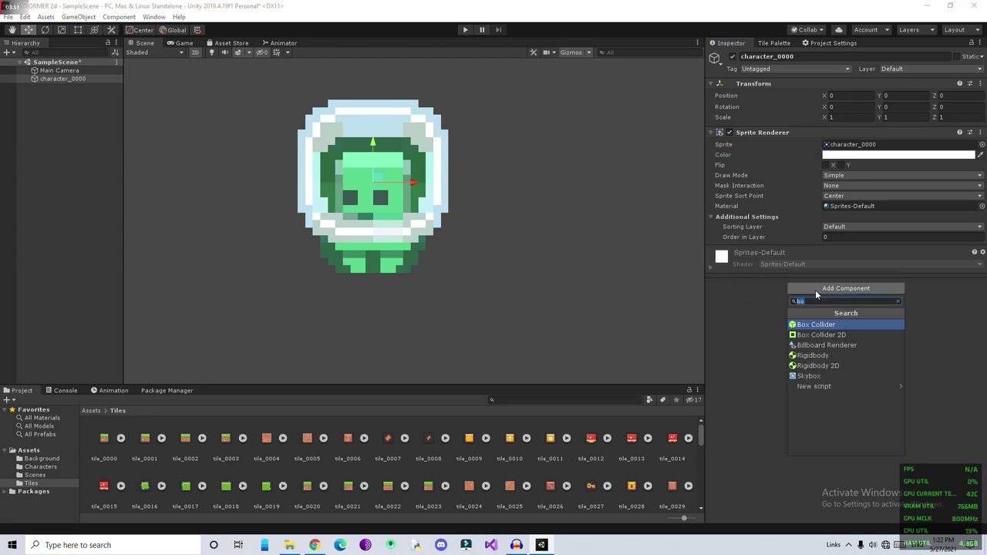
left_click(836, 364)
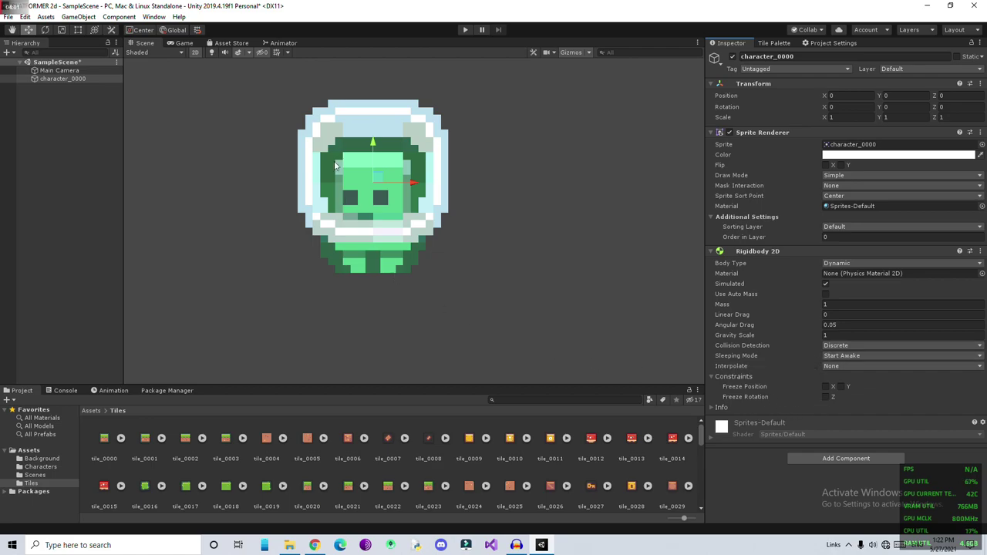
left_click(465, 30)
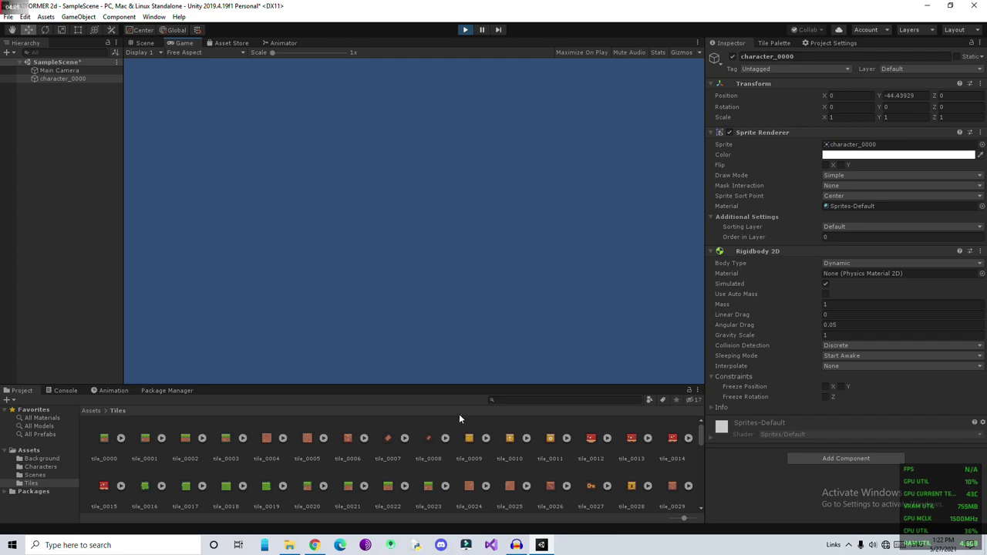
left_click(465, 31)
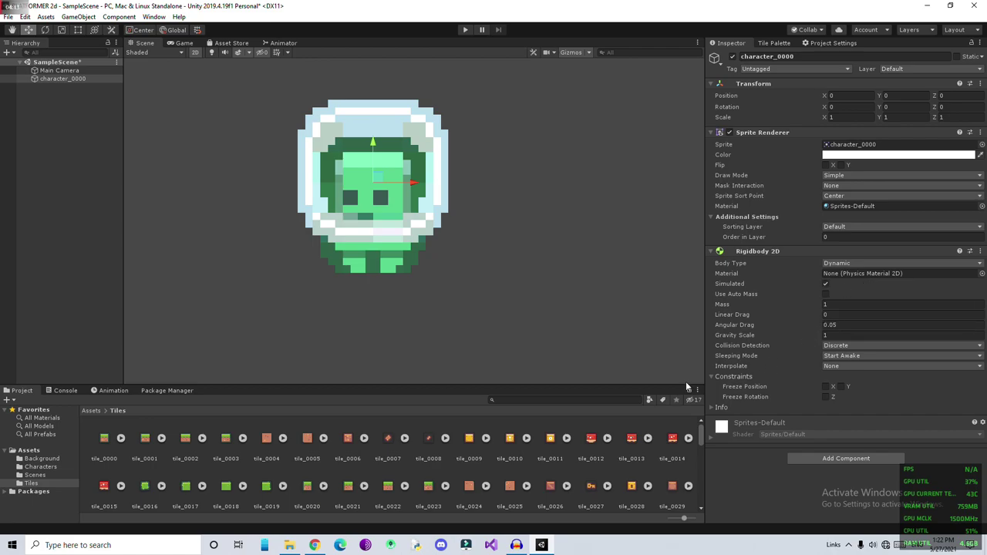
Search for and add a Capsule Collider 2D to character_0000
left_click(843, 458)
type("bo")
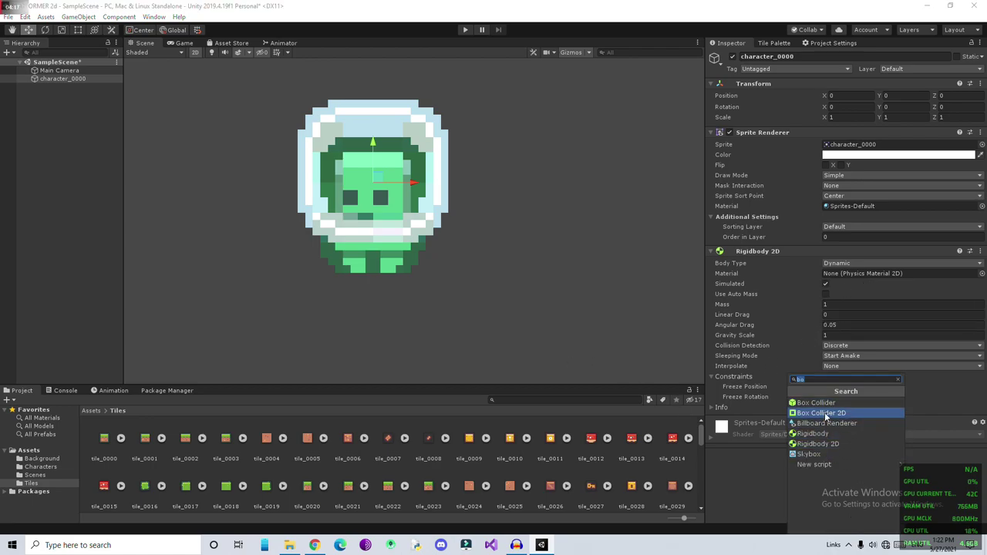
left_click(899, 380)
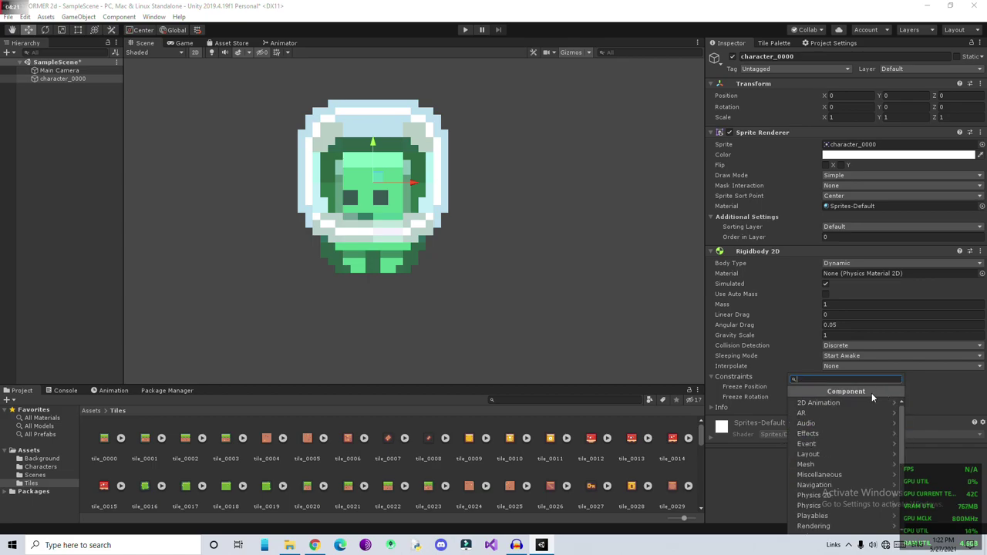
type("ca")
key("BackSpace")
key("BackSpace")
type("ca")
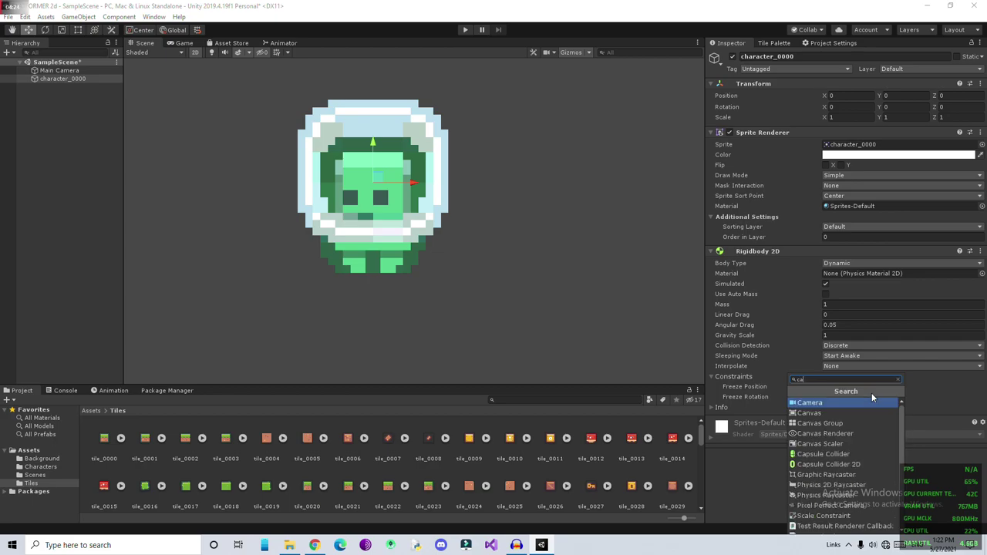
left_click(829, 463)
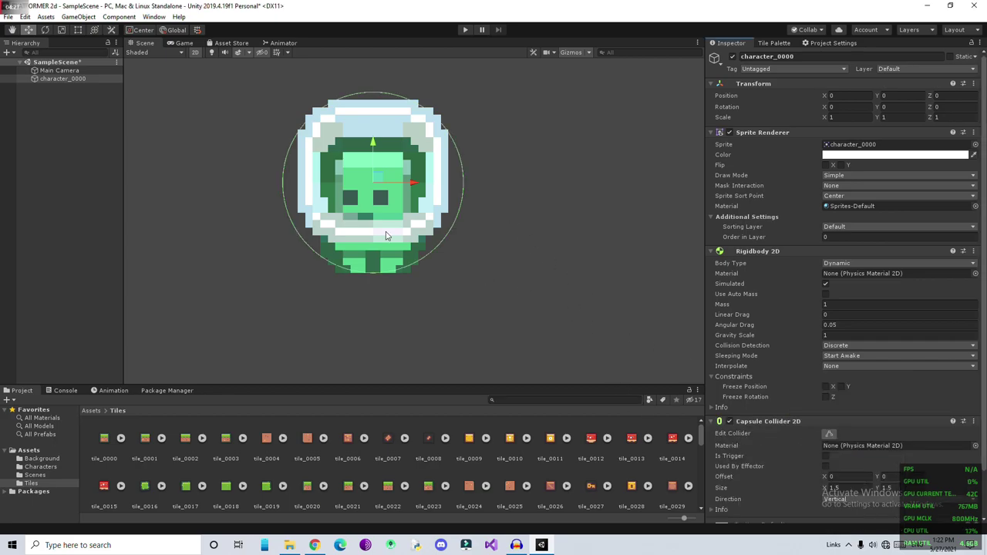
Drag the capsule's edit handles to fit the astronaut at about 1.1 by 1.5, then collapse the component foldouts
scroll(747, 399, "down", 3)
left_click(828, 386)
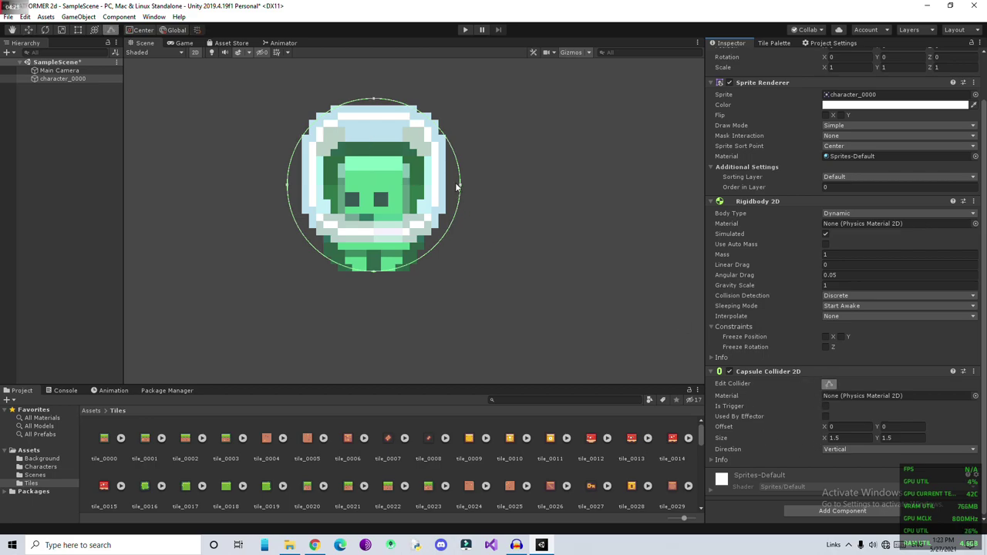
left_click_drag(460, 187, 435, 187)
left_click_drag(286, 189, 309, 193)
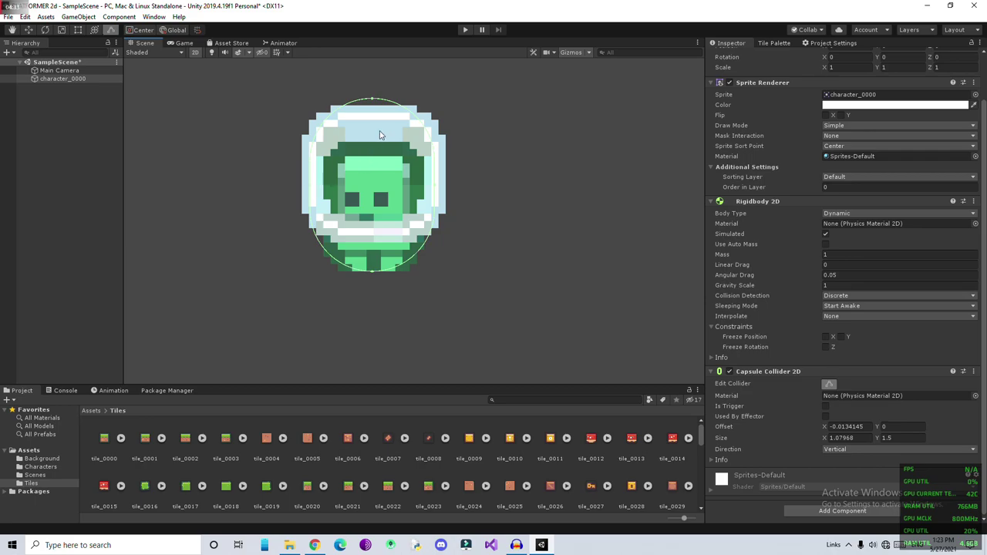
left_click_drag(376, 103, 376, 101)
left_click_drag(427, 204, 423, 208)
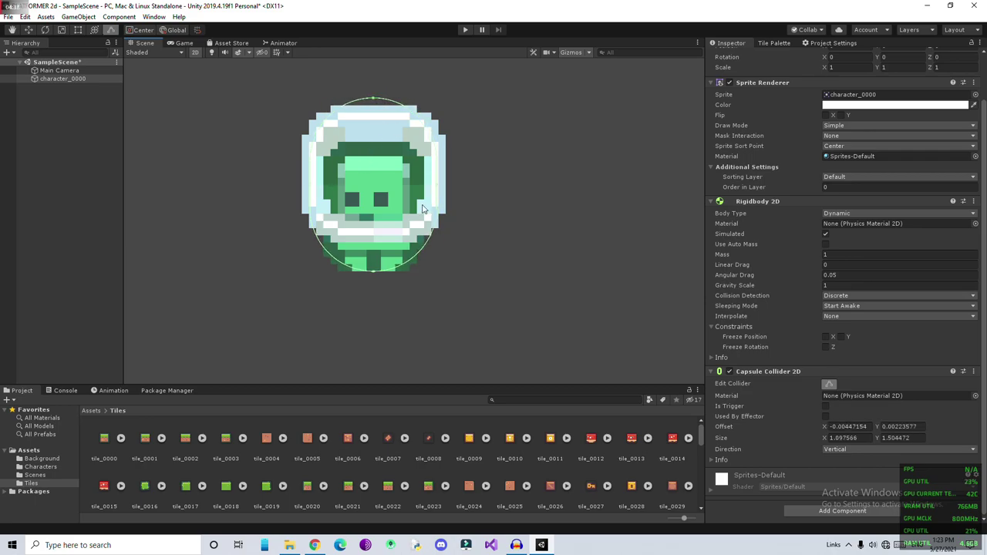
left_click(711, 373)
left_click(713, 378)
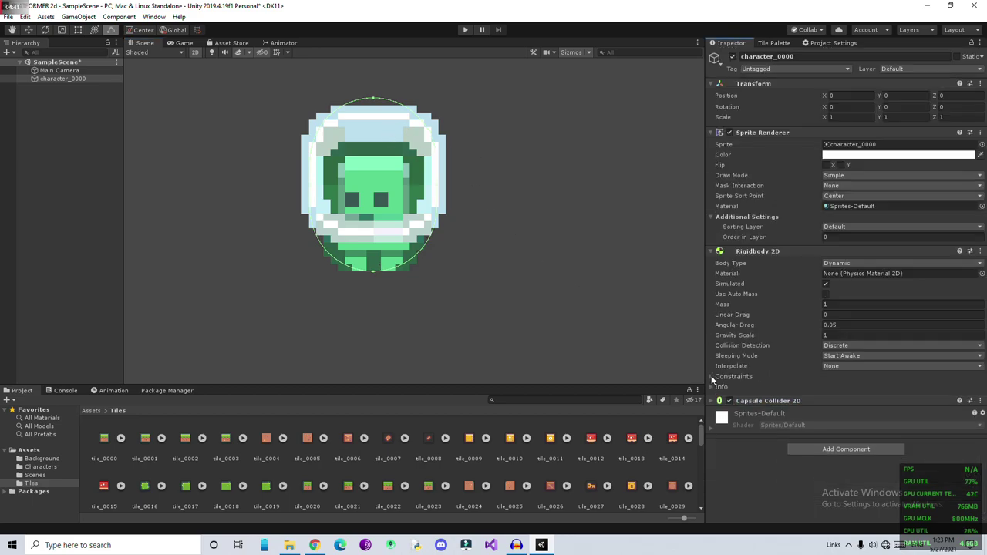
left_click(710, 252)
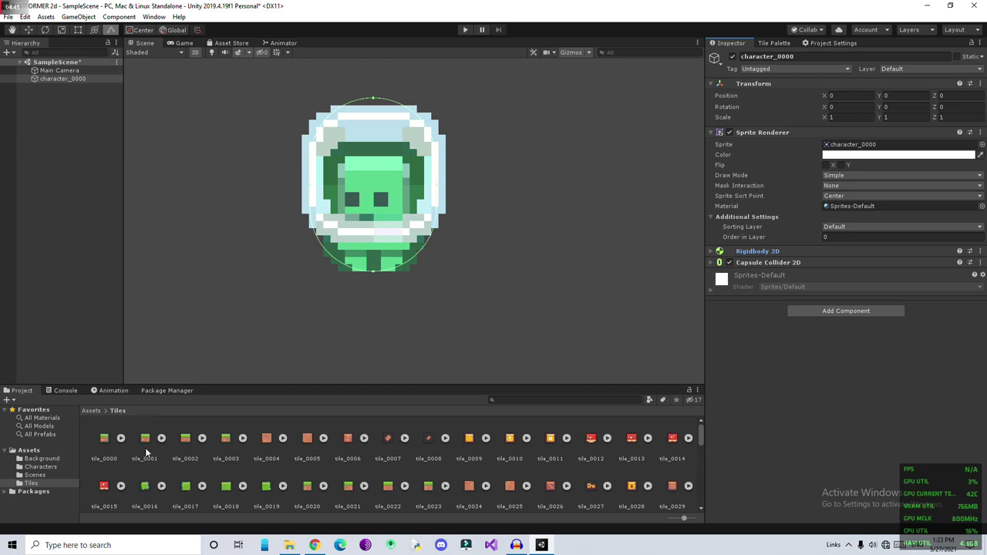
Place tile_0001 below the astronaut and snap it to X -1.5, Y -2 after checking grid snapping
left_click_drag(145, 439, 51, 215)
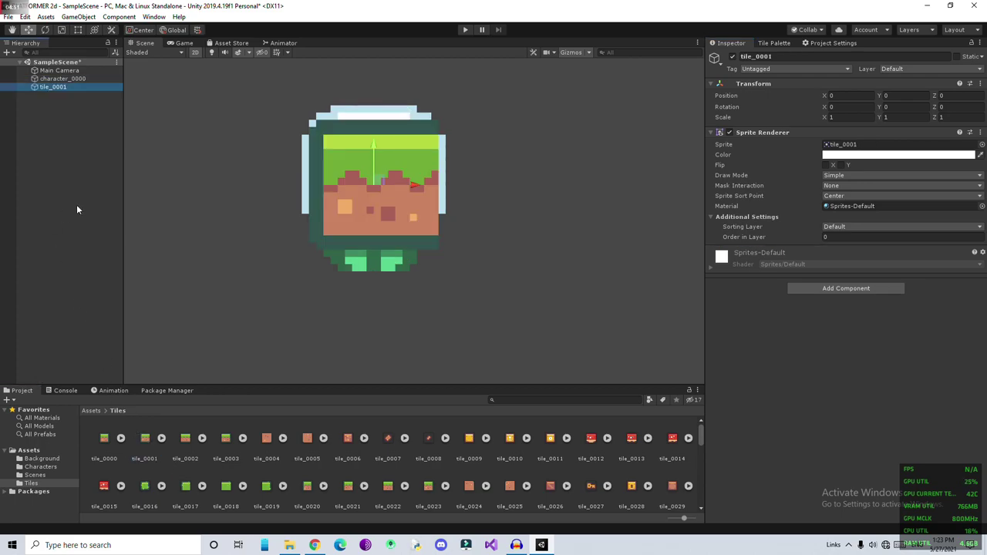
scroll(332, 125, "down", 2)
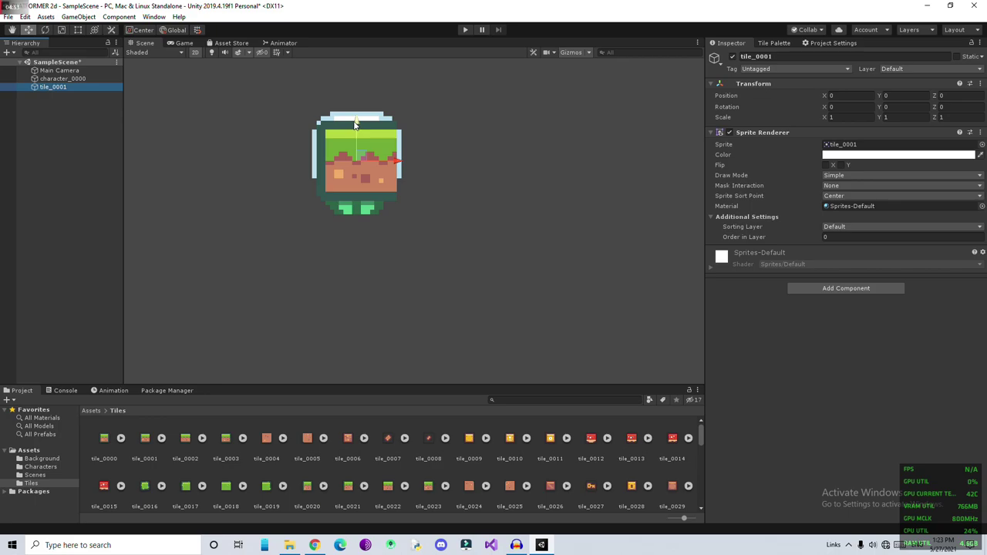
left_click_drag(353, 123, 353, 220)
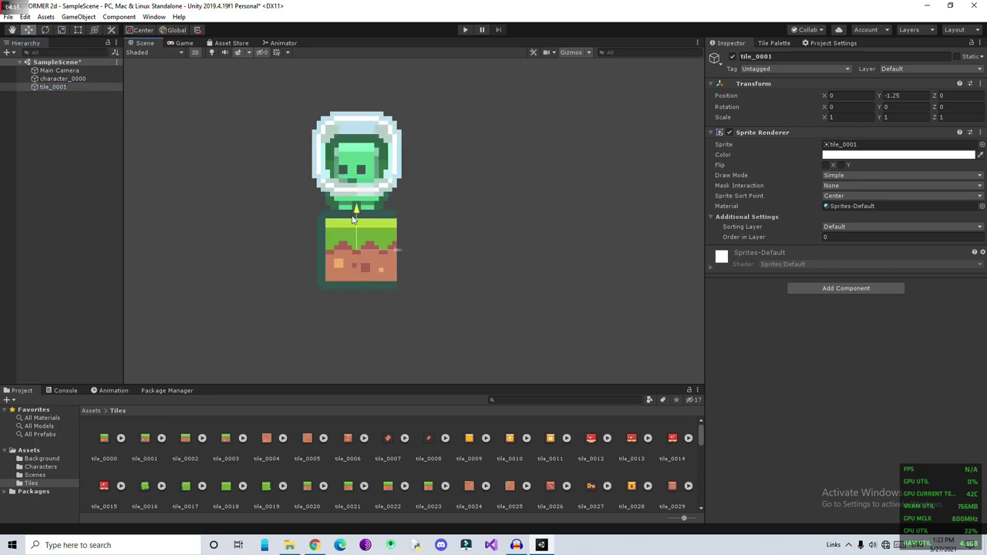
left_click(25, 16)
left_click(76, 370)
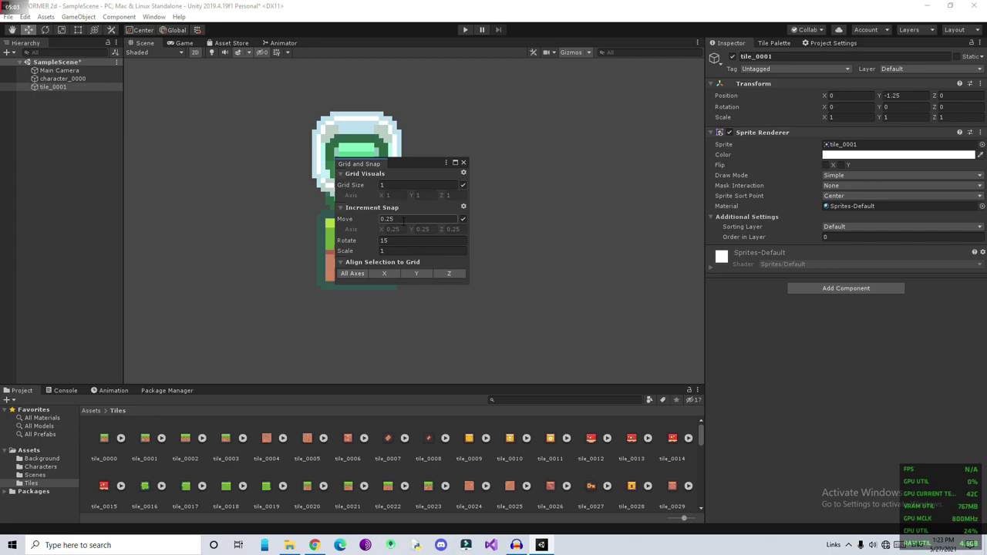
left_click(463, 163)
left_click_drag(353, 213, 352, 230)
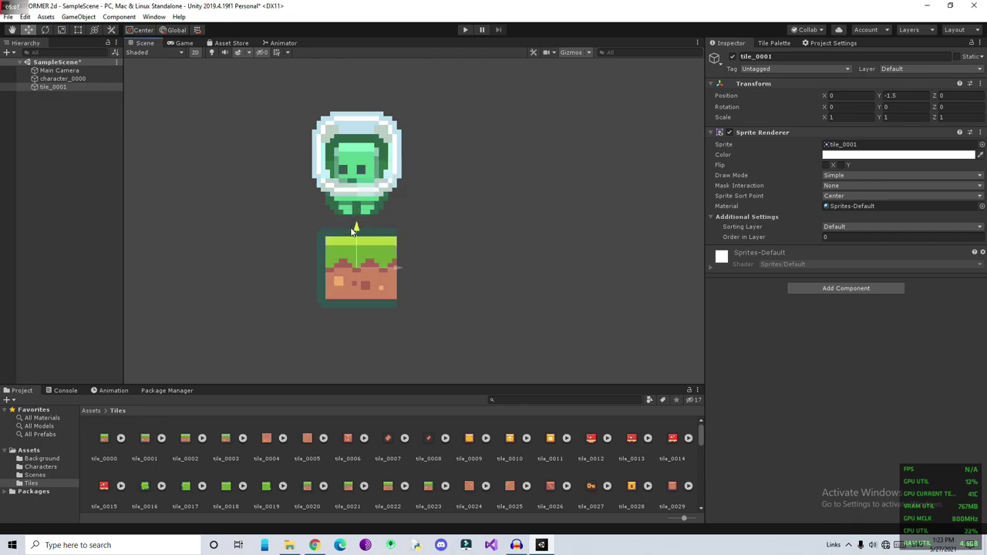
left_click_drag(398, 272, 310, 268)
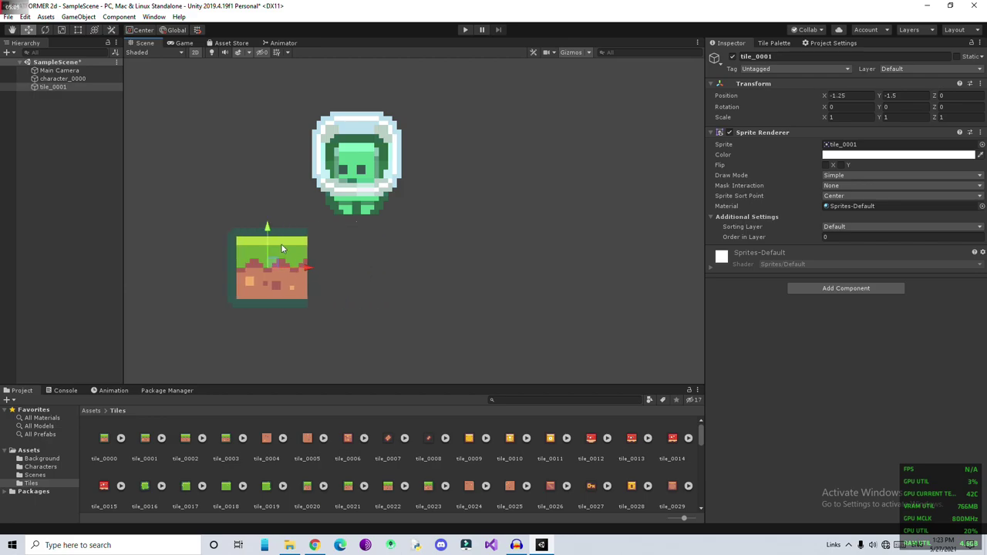
left_click_drag(267, 229, 263, 264)
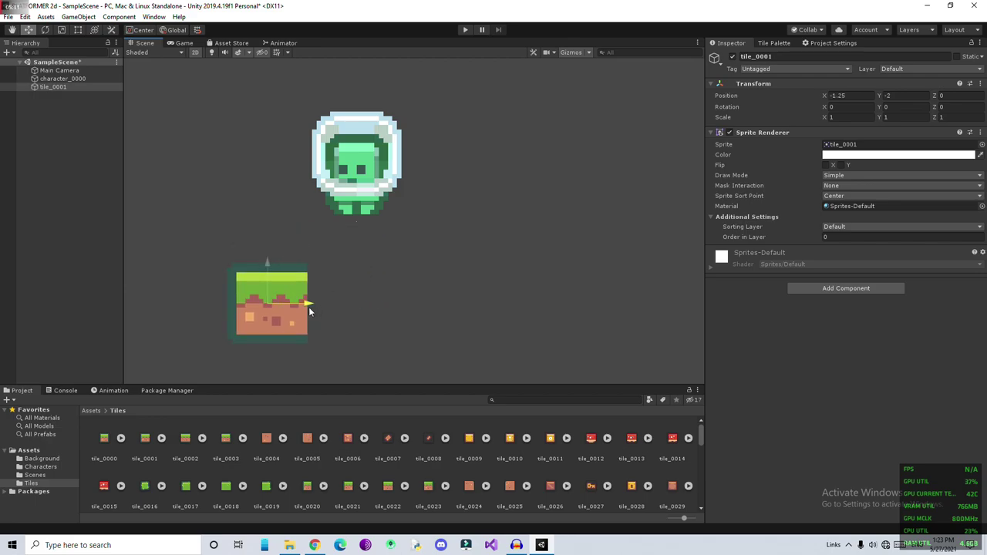
left_click_drag(309, 305, 304, 315)
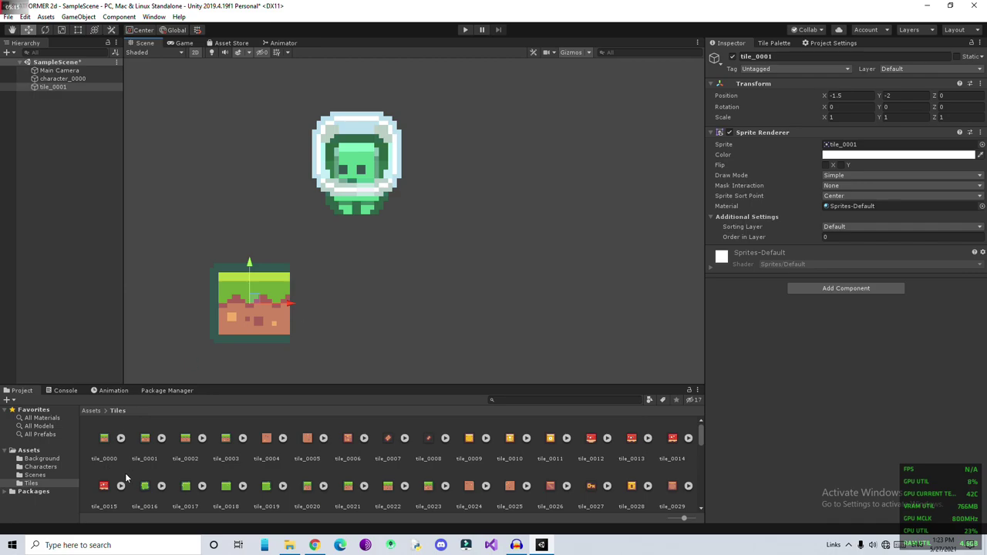
Add two tile_0002 tiles at Y -2 beside the first, the second at X 0.5
left_click_drag(185, 438, 101, 201)
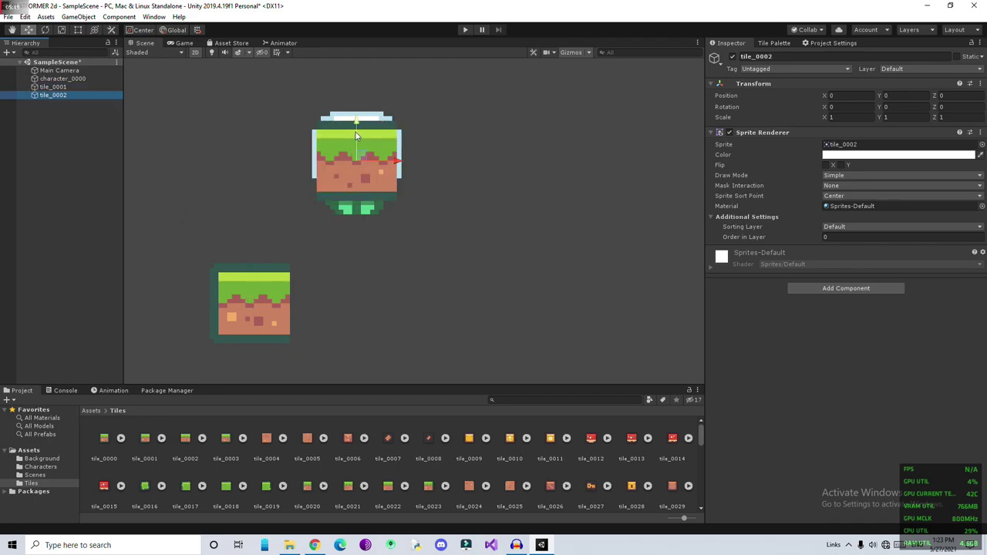
left_click_drag(356, 136, 363, 303)
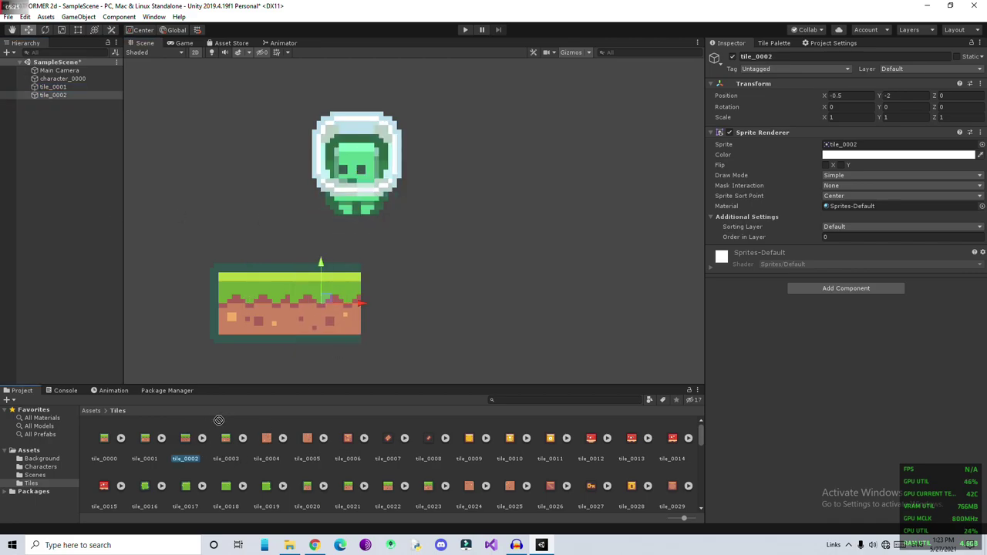
left_click_drag(186, 448, 73, 246)
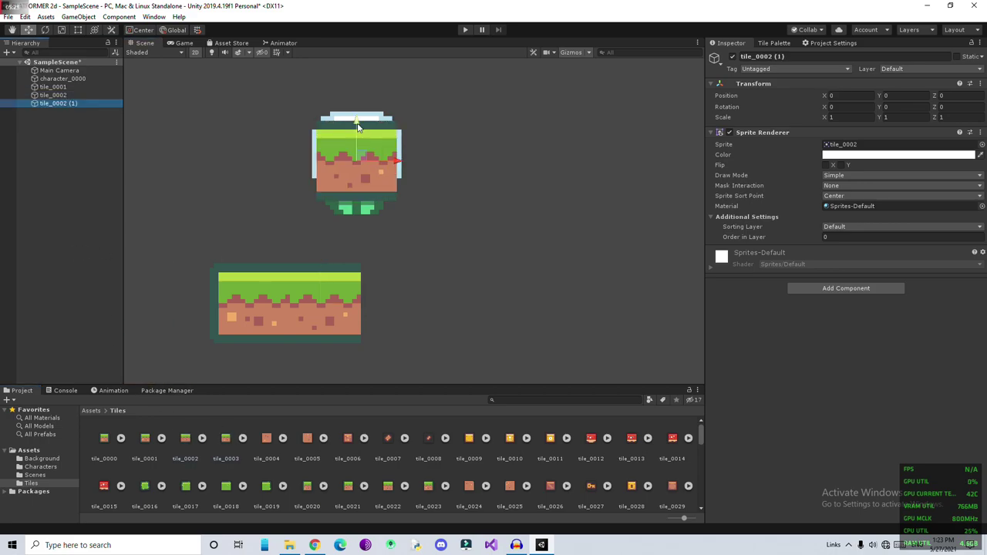
left_click_drag(359, 124, 357, 267)
left_click_drag(397, 304, 434, 306)
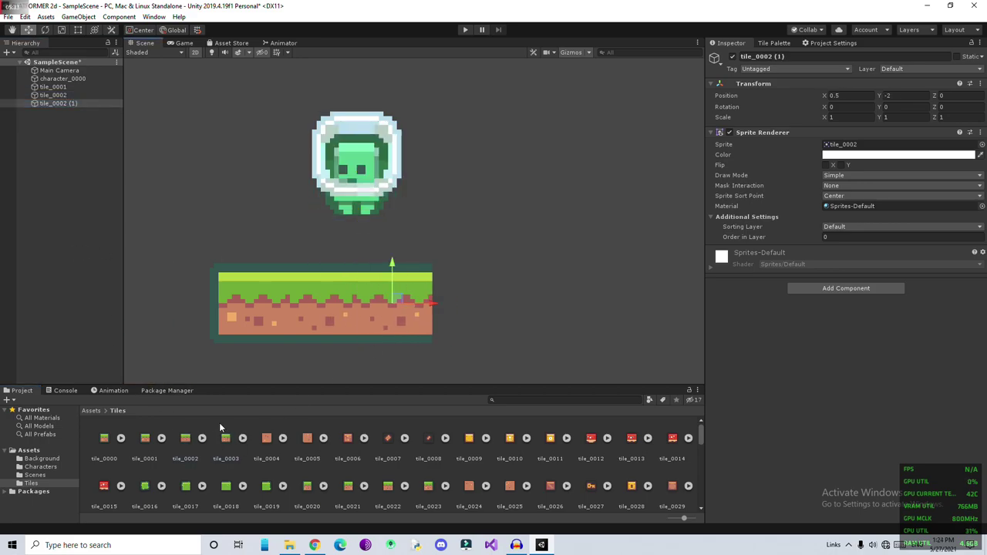
Duplicate tile_0002 (1) to X 1.5 and place tile_0003 at the platform's right end
left_click(107, 111)
left_click(81, 103)
key("ctrl+d")
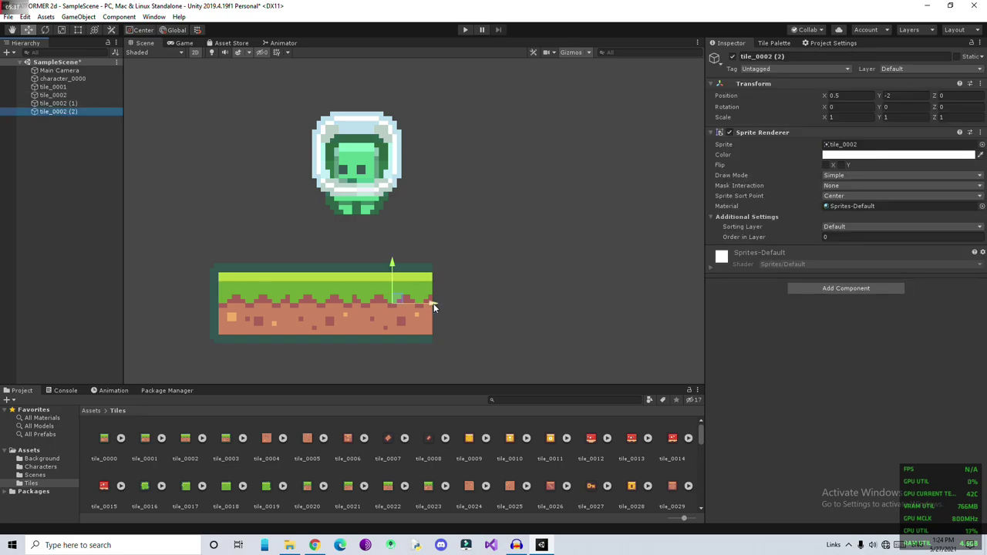
left_click_drag(434, 306, 505, 307)
left_click_drag(218, 441, 85, 185)
left_click_drag(409, 163, 573, 307)
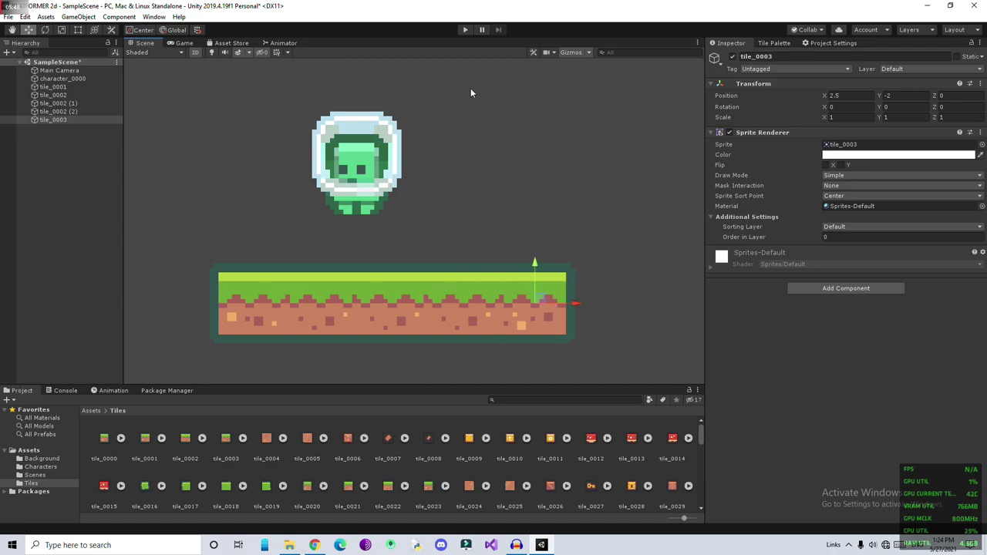
Play-test the scene, pausing at the start and watching the astronaut in the Game view
left_click(465, 30)
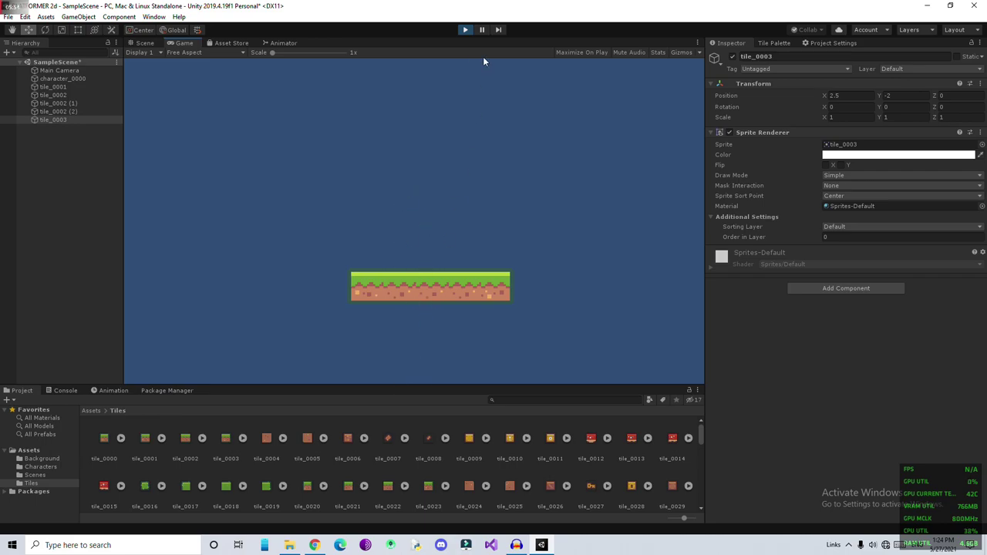
left_click(465, 30)
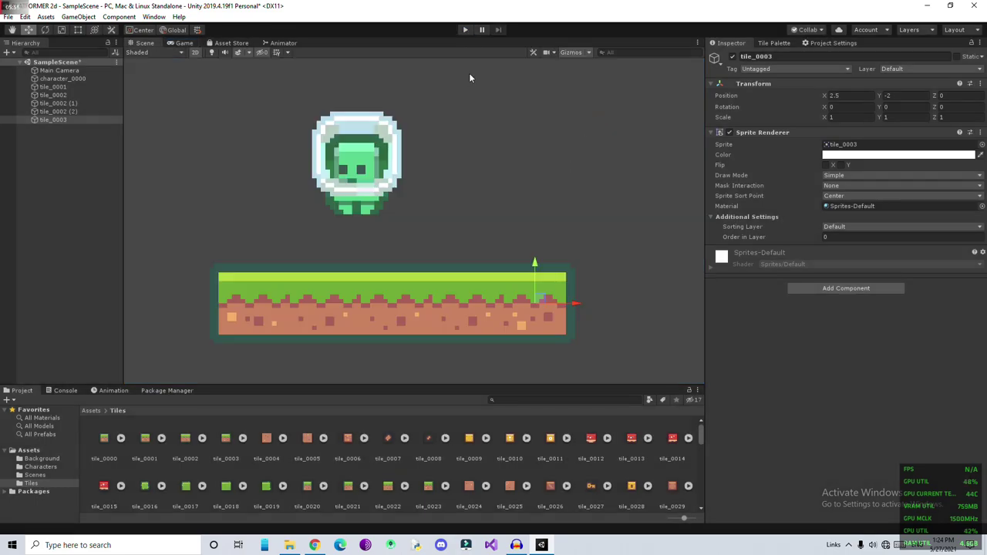
left_click(466, 31)
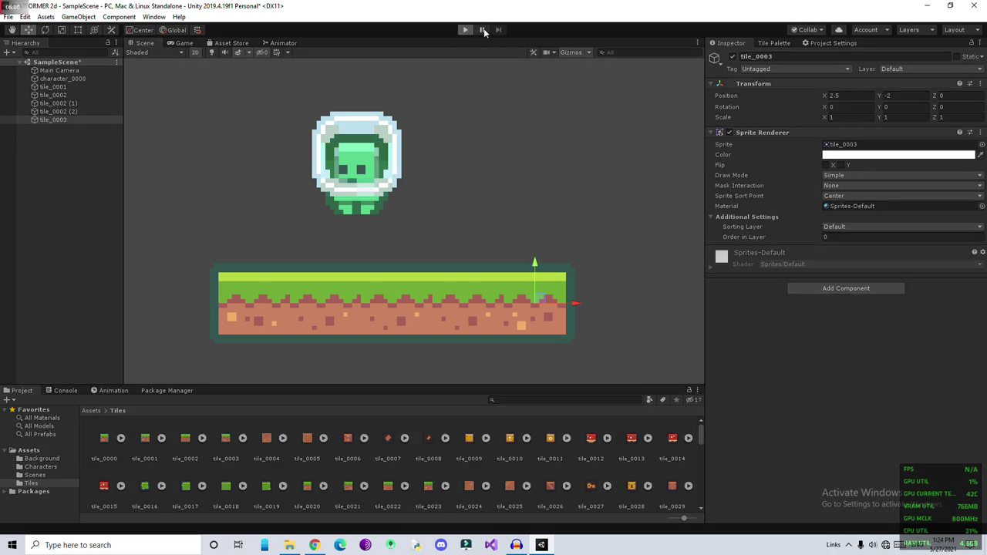
left_click(483, 30)
left_click(144, 44)
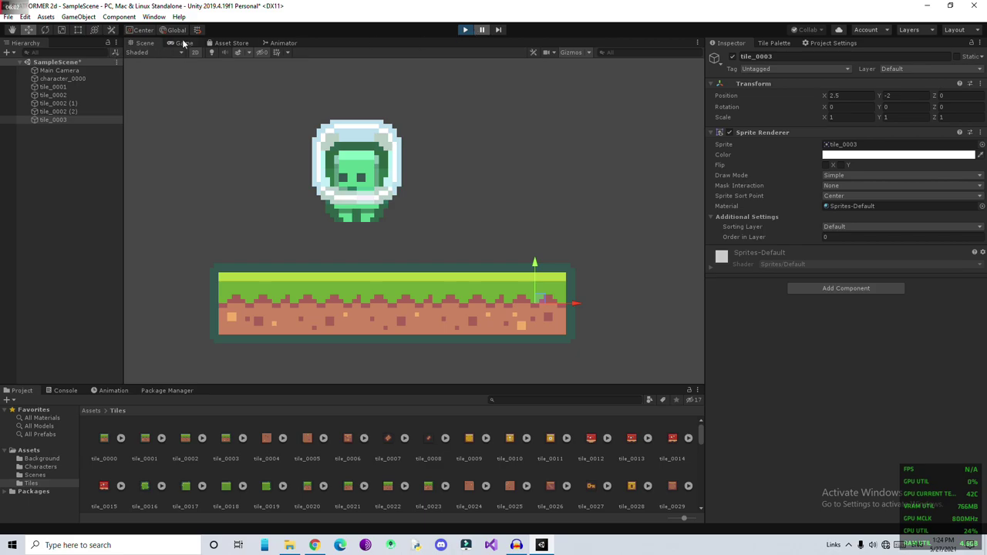
left_click(183, 43)
left_click(483, 31)
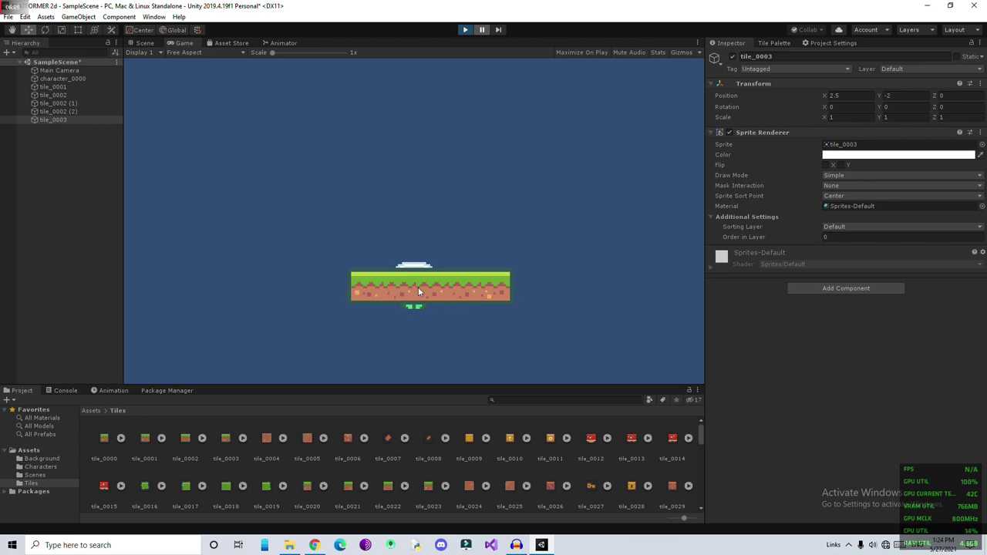
Try character_0000's Sprite Renderer Order in Layer at 10, -12, 0 and 1 while play continues
left_click(77, 79)
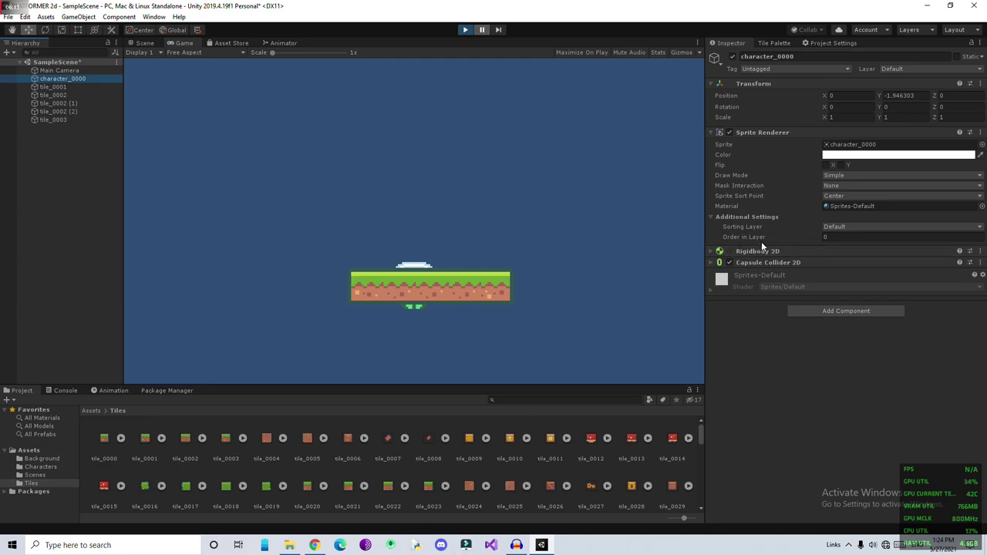
left_click(823, 237)
type("10")
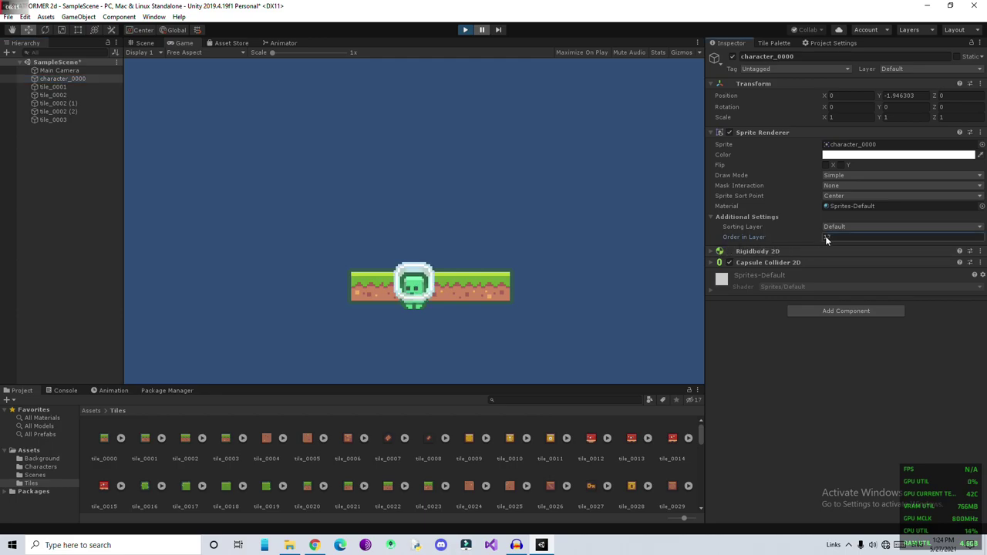
left_click_drag(815, 238, 802, 237)
left_click(839, 238)
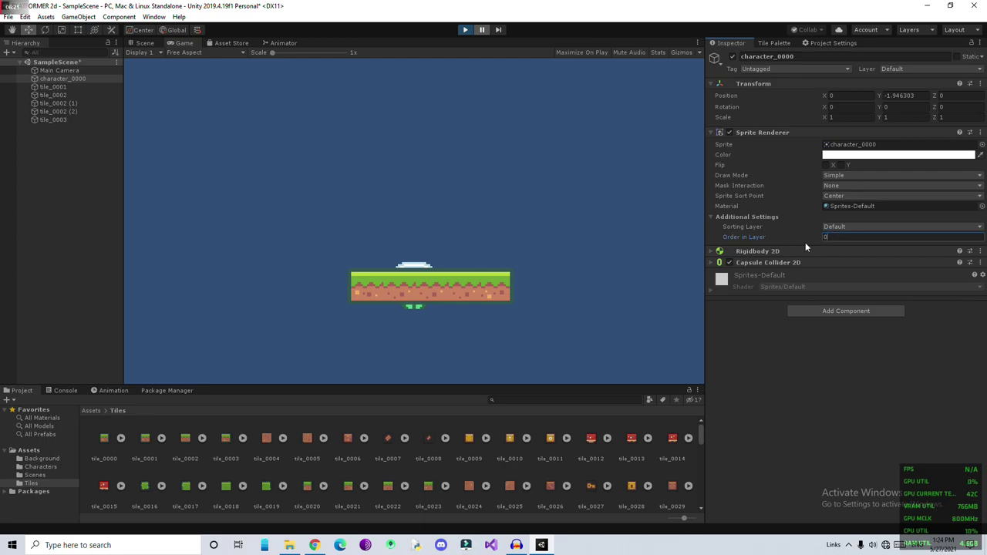
type("0")
left_click(834, 354)
left_click(826, 237)
type("1")
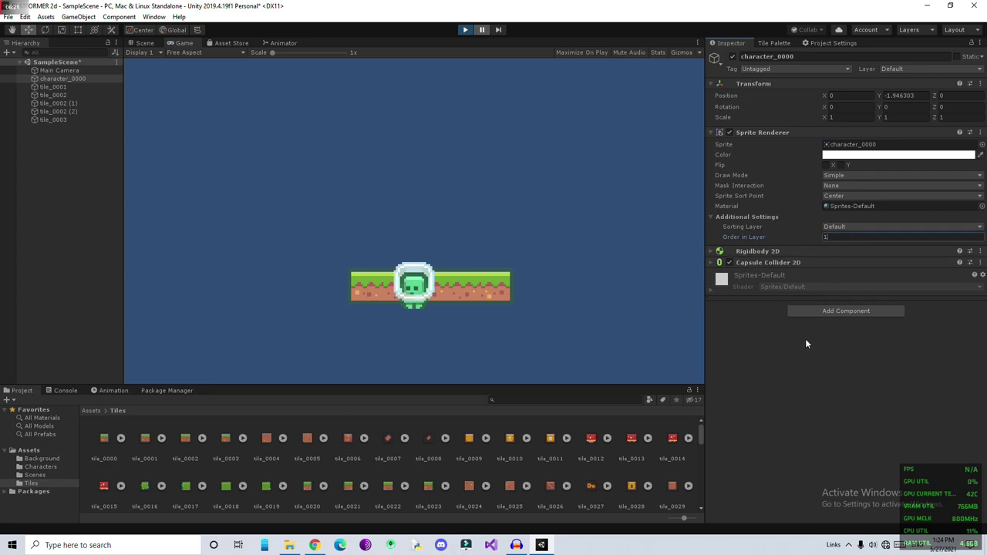
left_click(797, 342)
left_click(482, 29)
Stop play and add a Box Collider 2D to the grass tiles tile_0001 through tile_0003
left_click(465, 29)
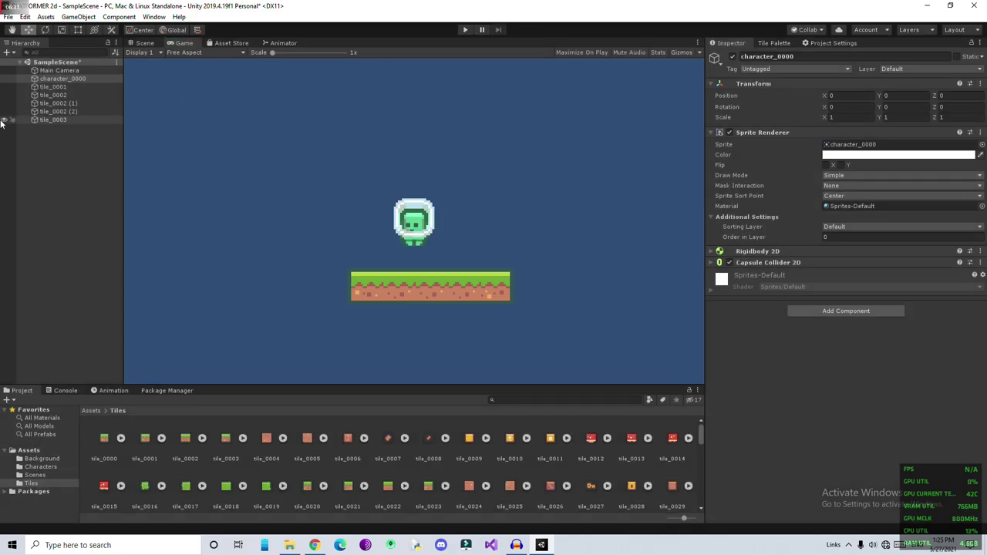
left_click(52, 120)
left_click(52, 87, "shift")
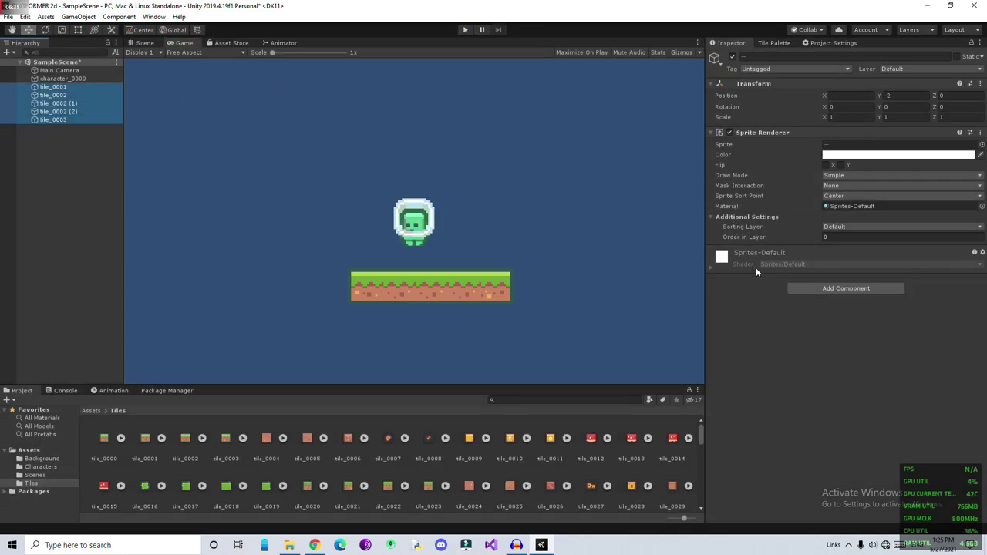
left_click(794, 287)
type("cabox")
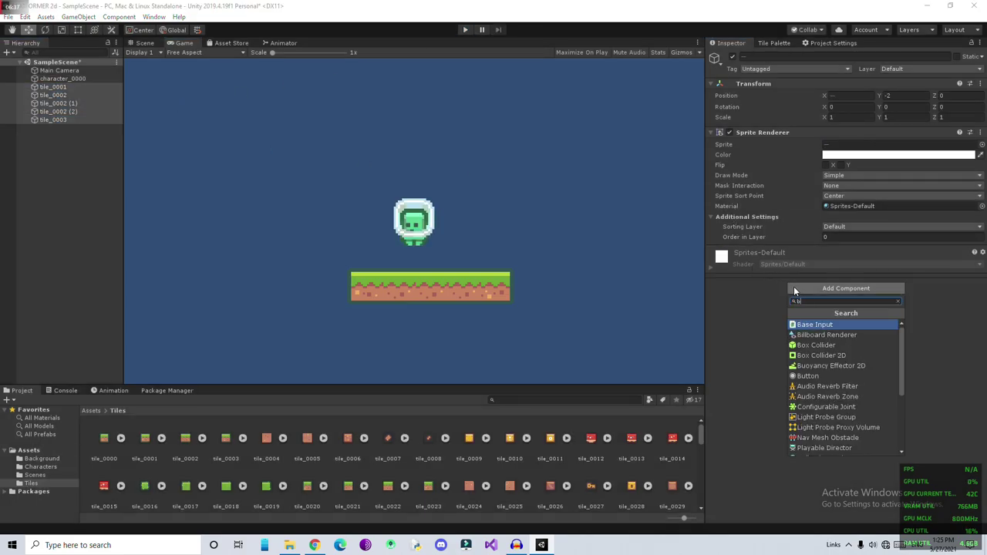
left_click(807, 336)
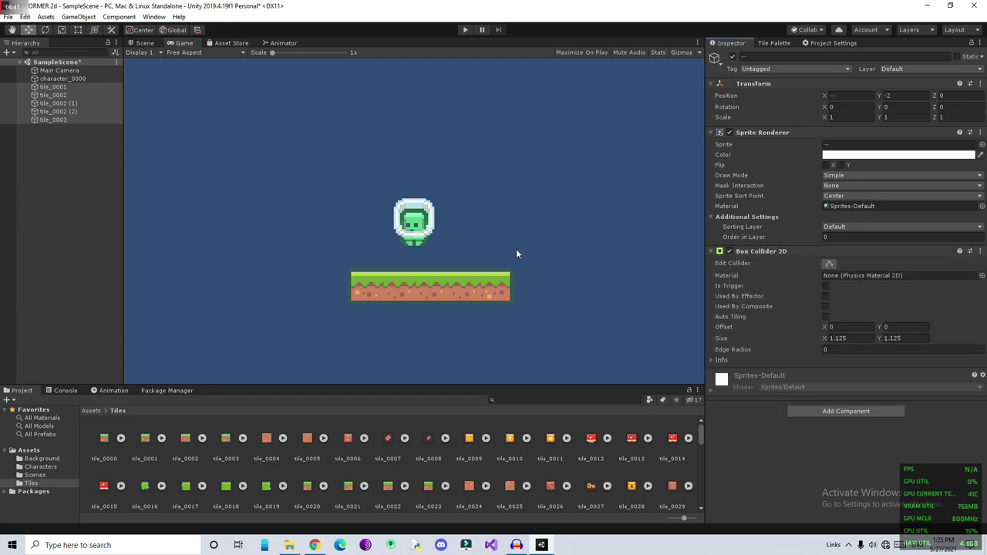
Play the scene to confirm the astronaut stands on the tiles, then return to Scene view
left_click(466, 31)
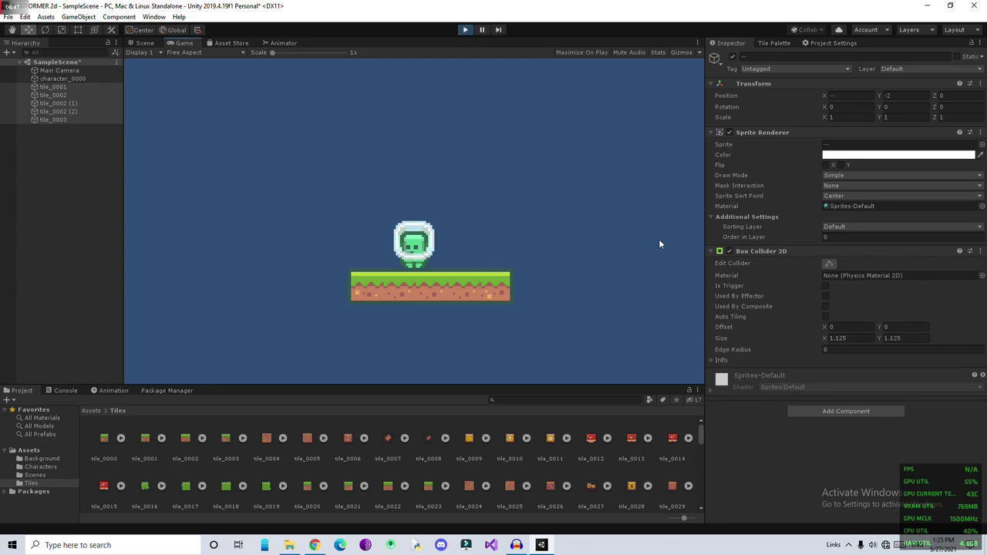
left_click(53, 230)
left_click(144, 43)
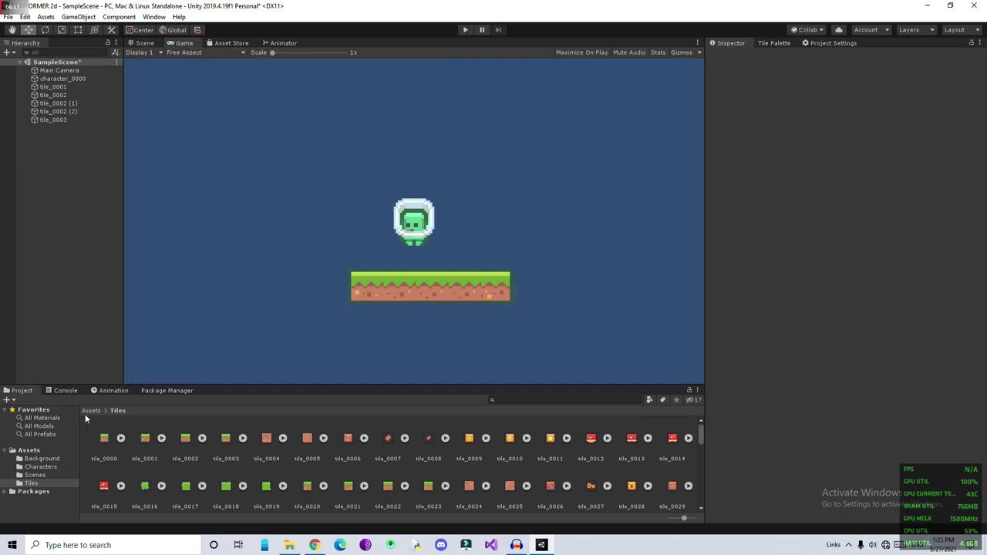
Show the root Assets folder with Background, Characters, Scenes and Tiles in the Project window
left_click(89, 411)
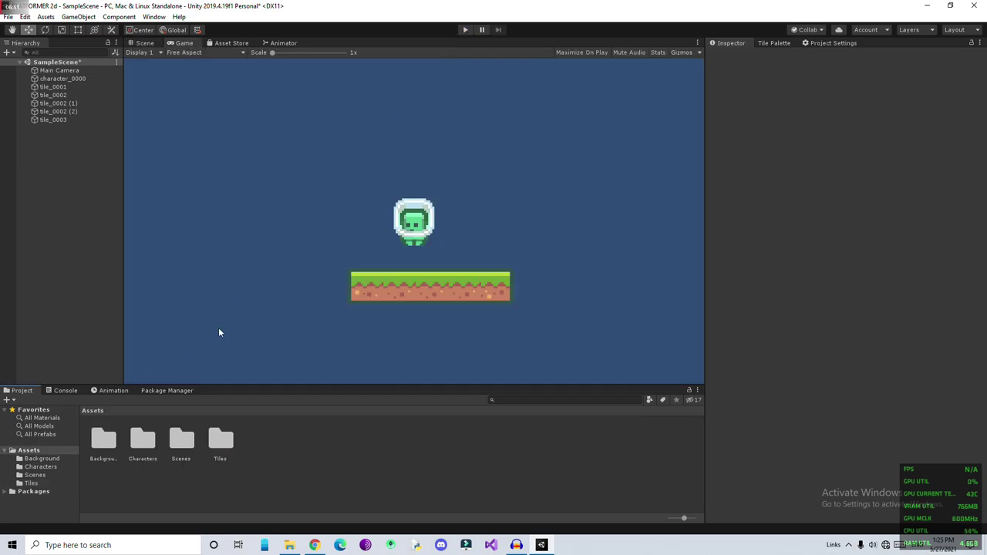